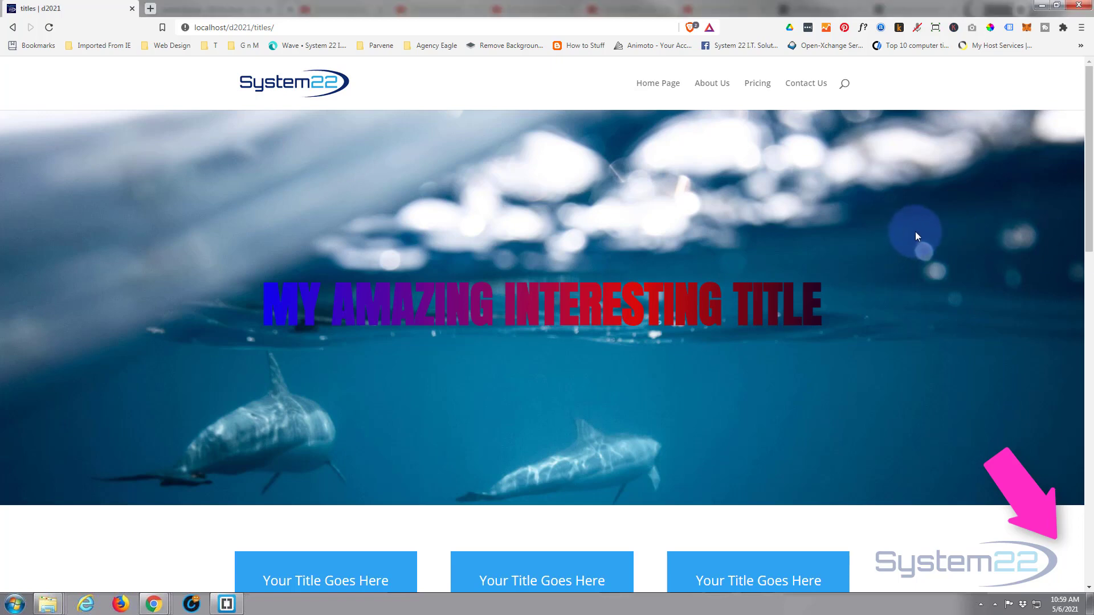
Open the 'titles' page in the Visual Builder and scroll to the black LOREM IPSUM band.
scroll(916, 235, "down", 5)
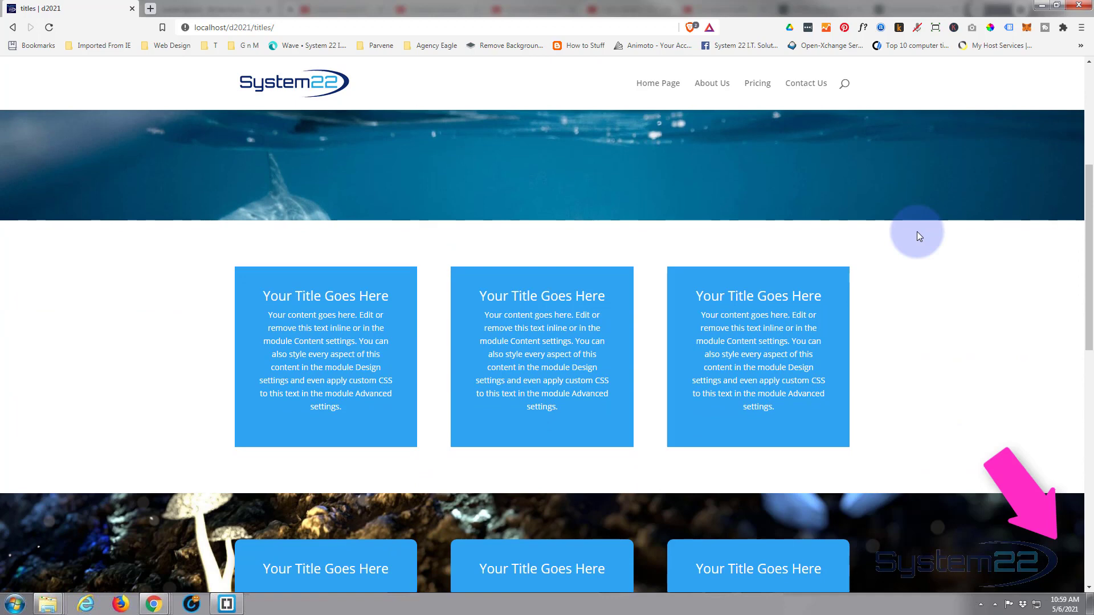
scroll(918, 232, "down", 1)
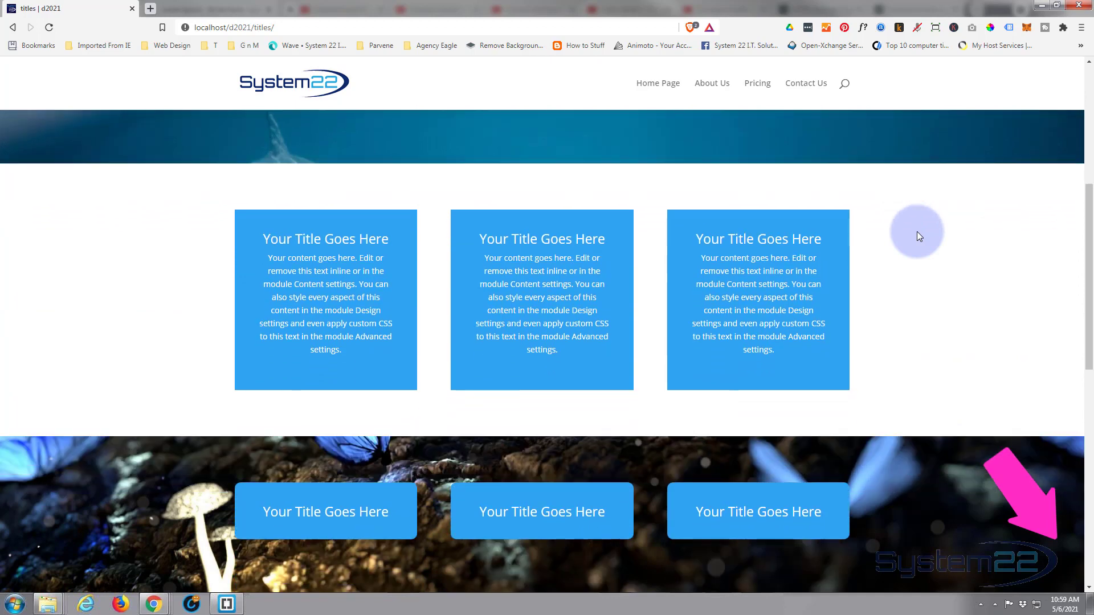
scroll(918, 235, "down", 2)
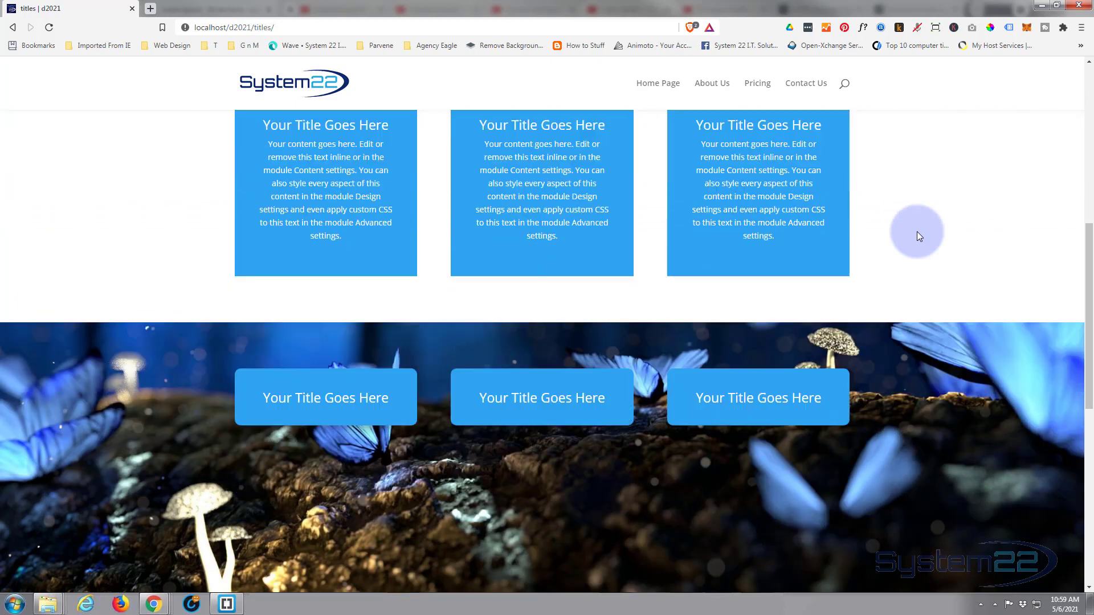
scroll(918, 231, "down", 5)
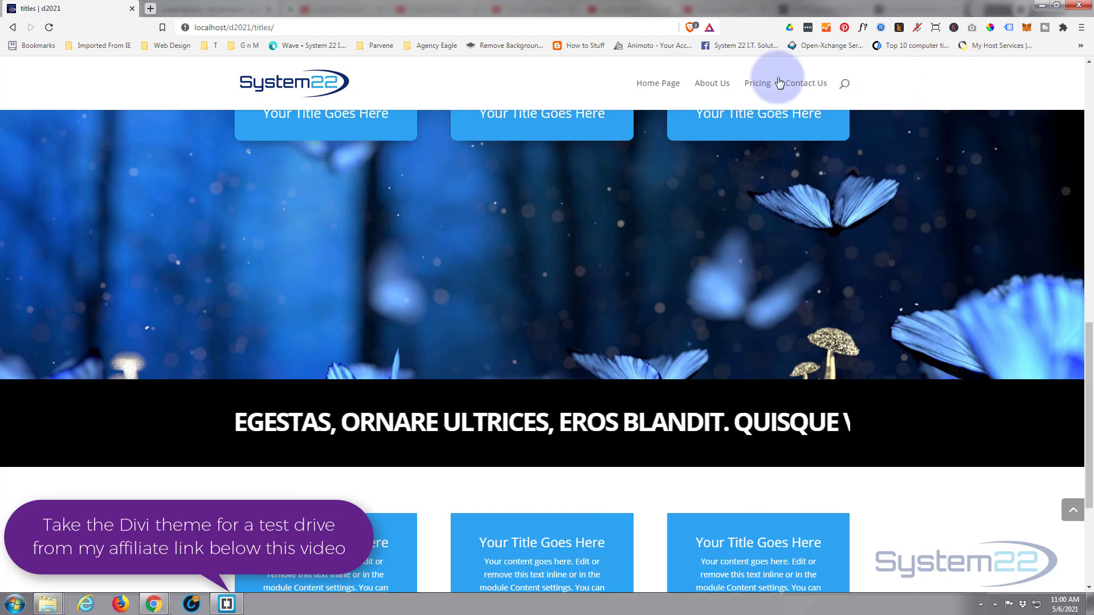
scroll(918, 139, "up", 3)
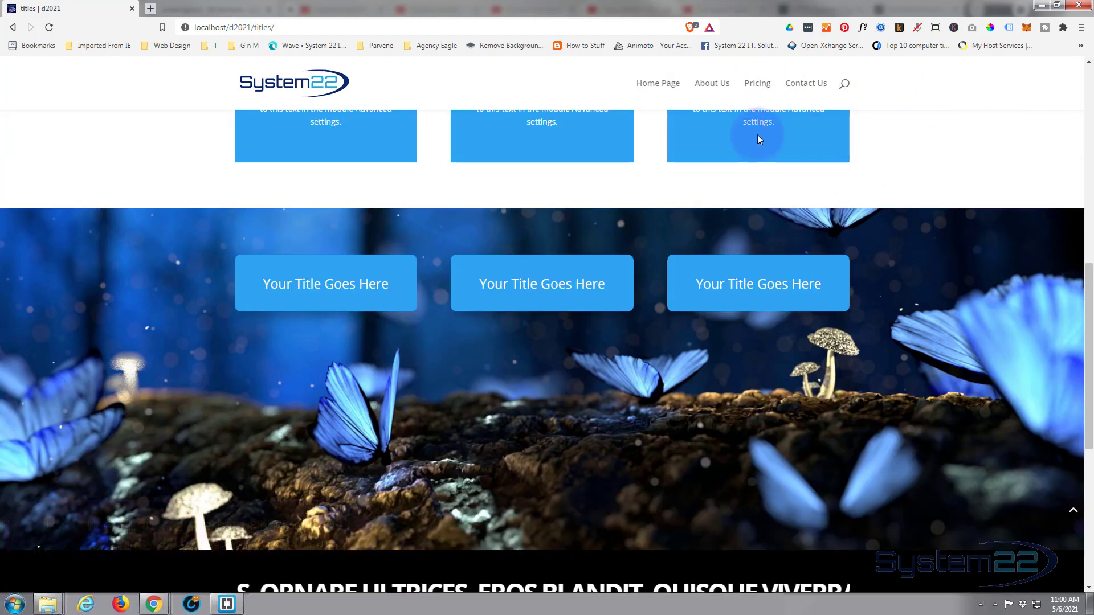
scroll(744, 133, "up", 7)
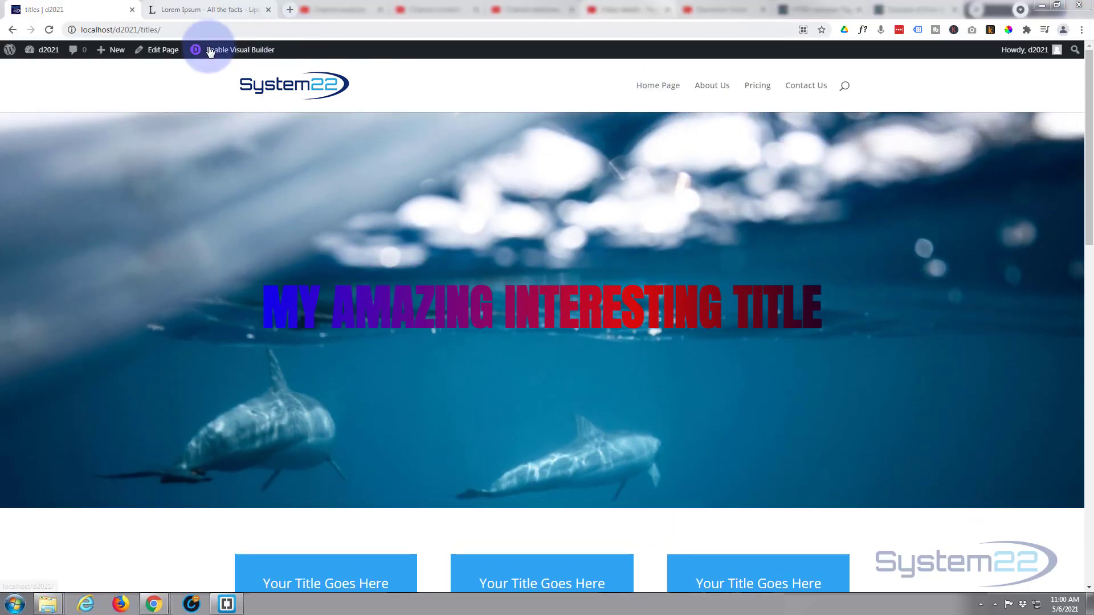
left_click(227, 51)
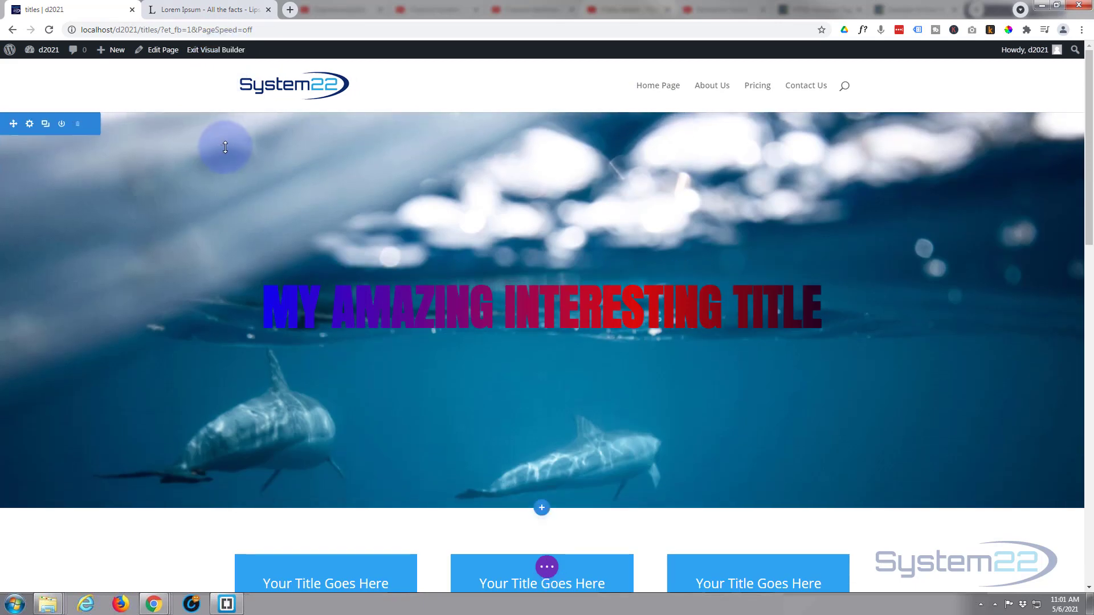
scroll(221, 132, "down", 9)
scroll(227, 147, "down", 7)
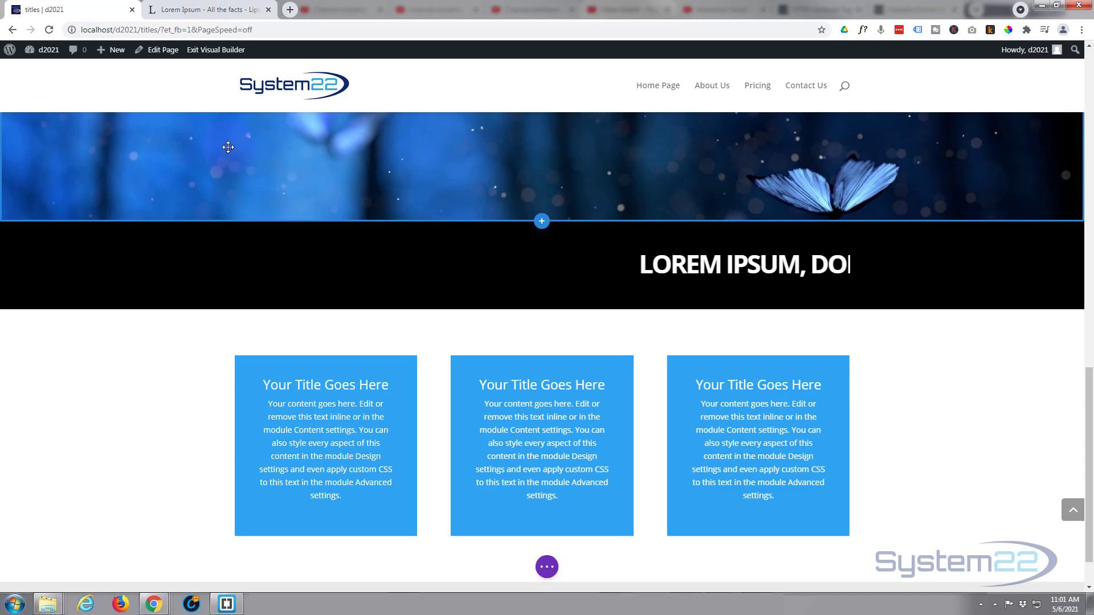
scroll(227, 147, "up", 1)
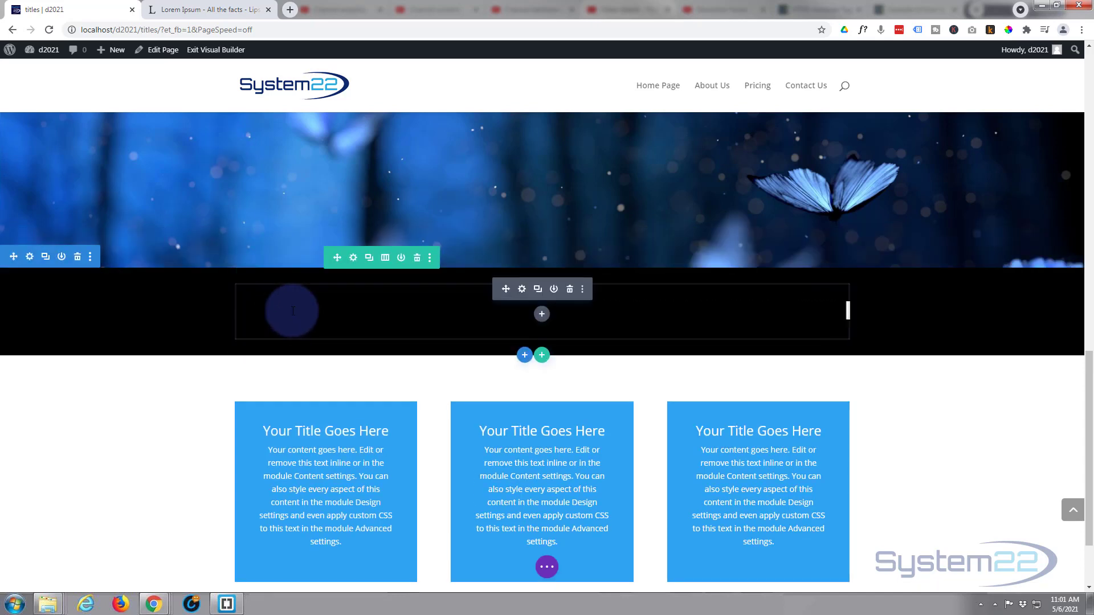
Delete the black marquee section and add a regular one-column section below the butterfly section.
left_click(77, 258)
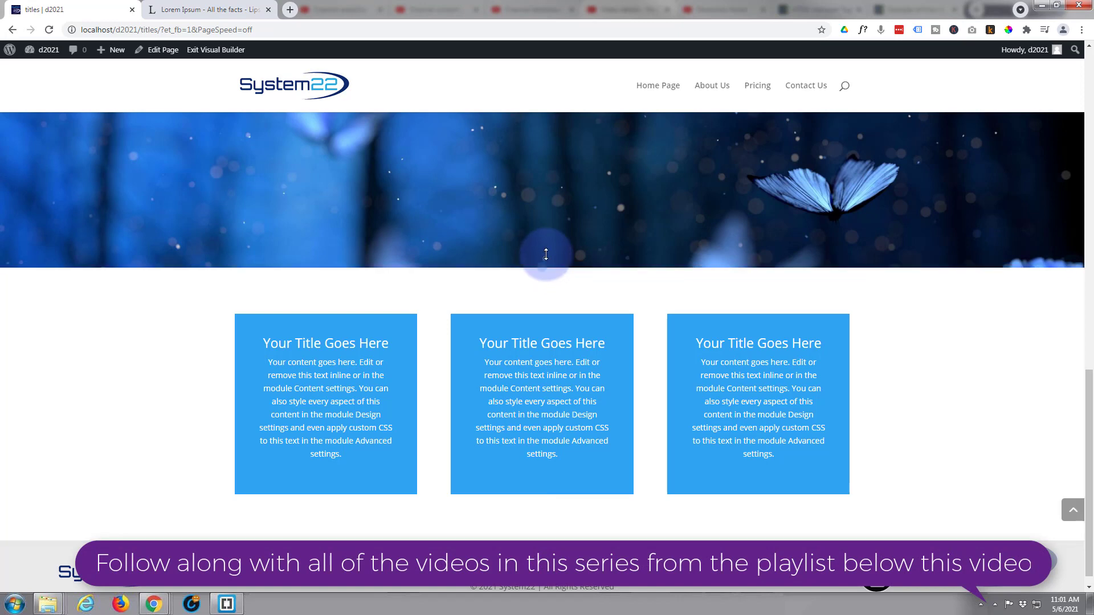
left_click(542, 270)
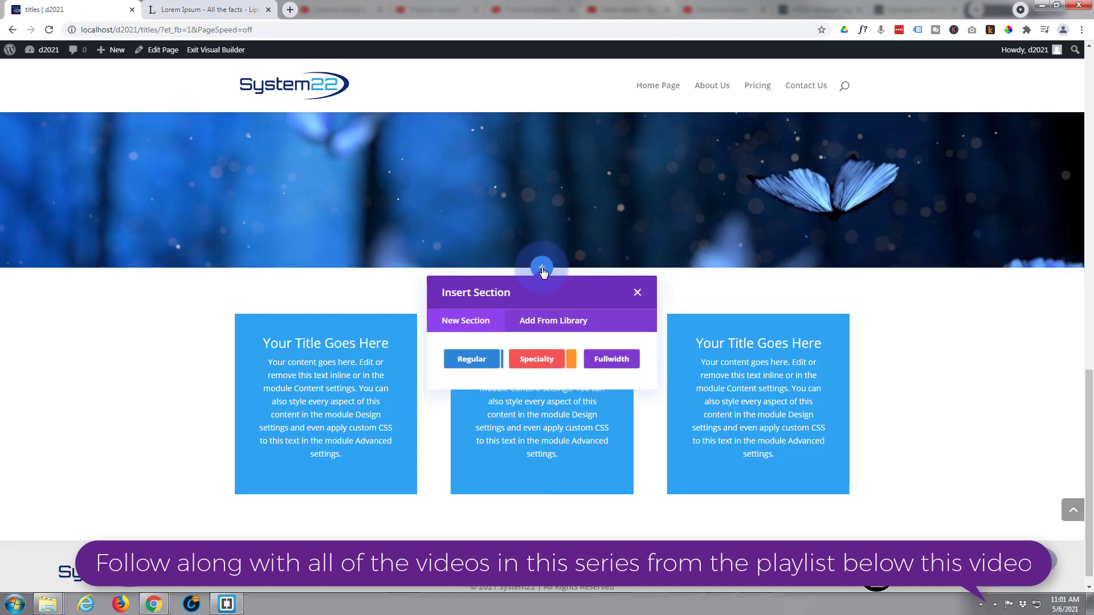
left_click(482, 359)
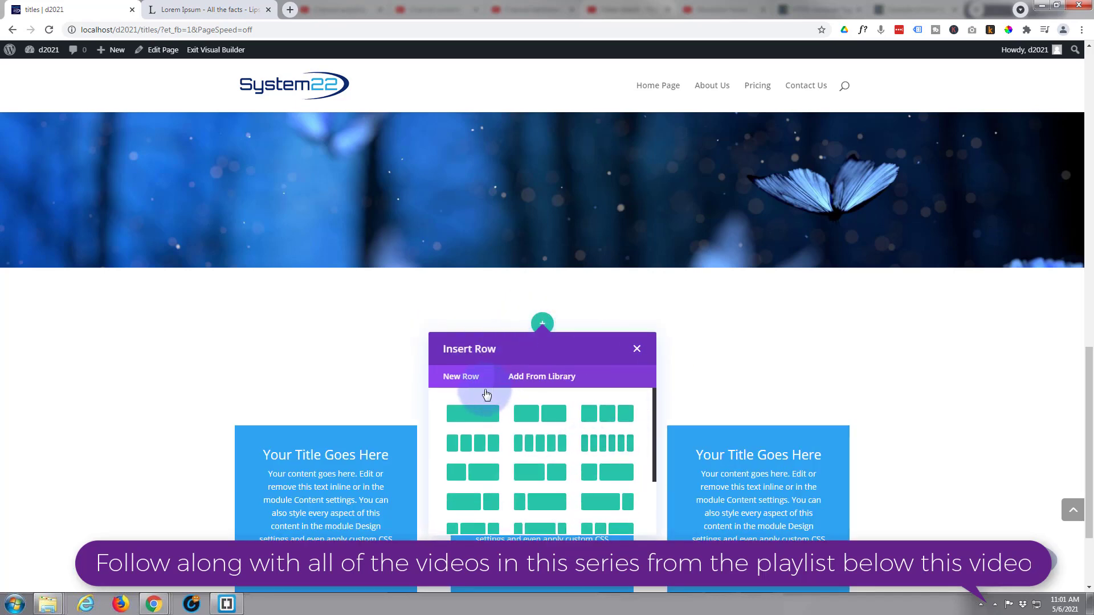
left_click(467, 414)
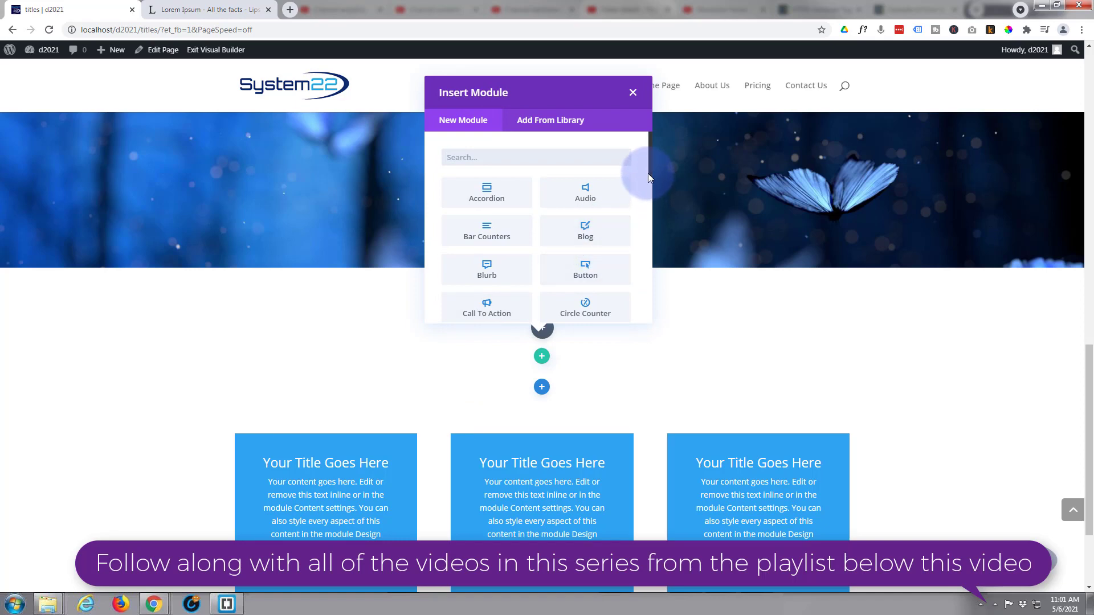
scroll(649, 183, "down", 2)
left_click_drag(651, 190, 659, 336)
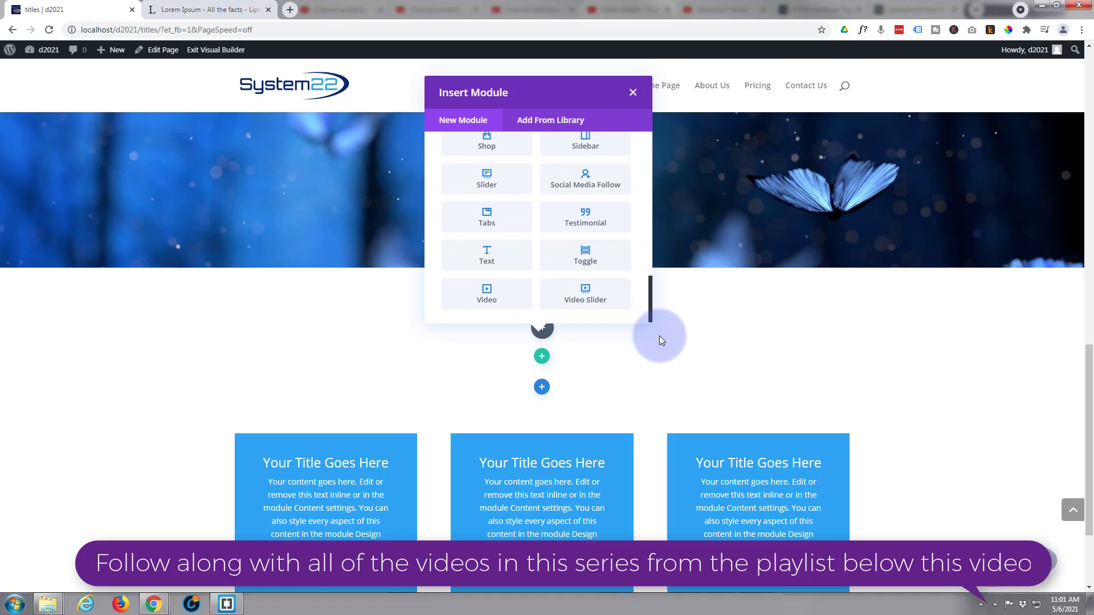
Add a Text module to the new row and copy the Lorem Ipsum text from the generator tab.
left_click(495, 260)
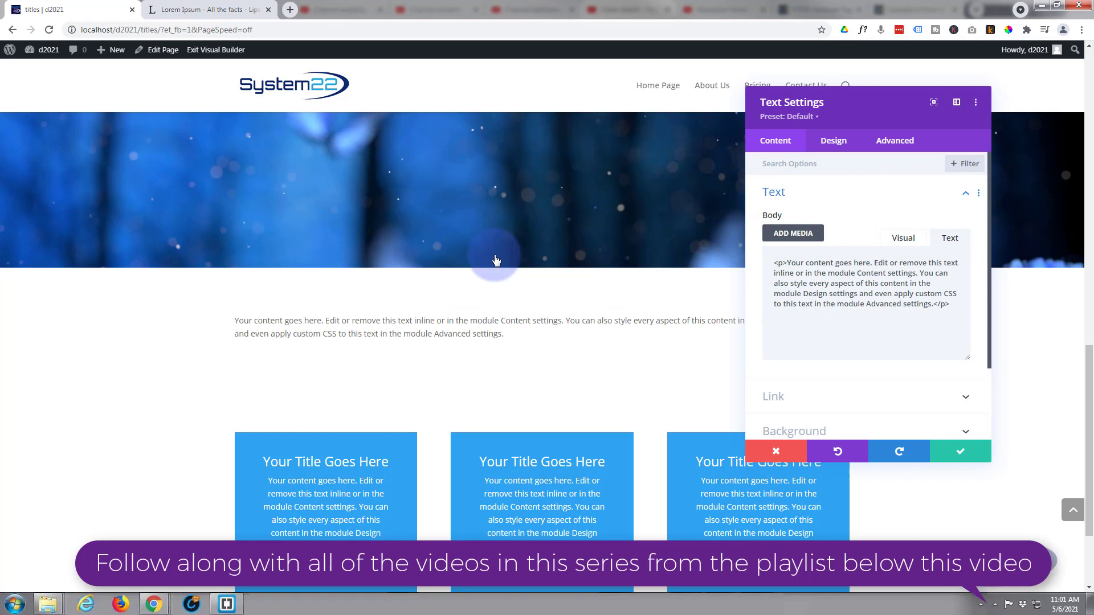
left_click(910, 242)
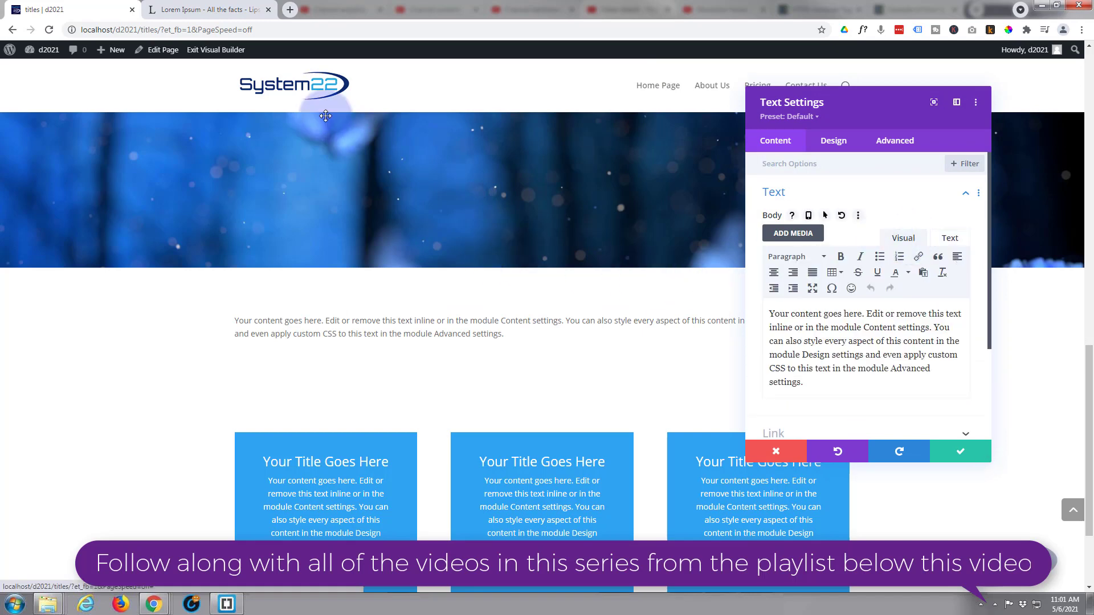
left_click(200, 11)
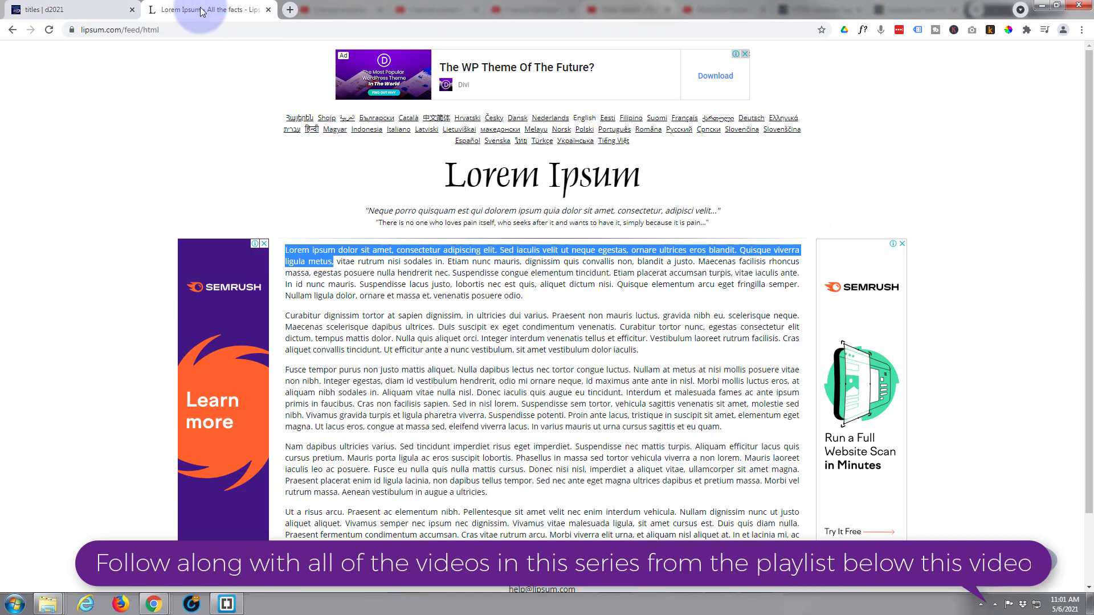
right_click(313, 250)
left_click(352, 259)
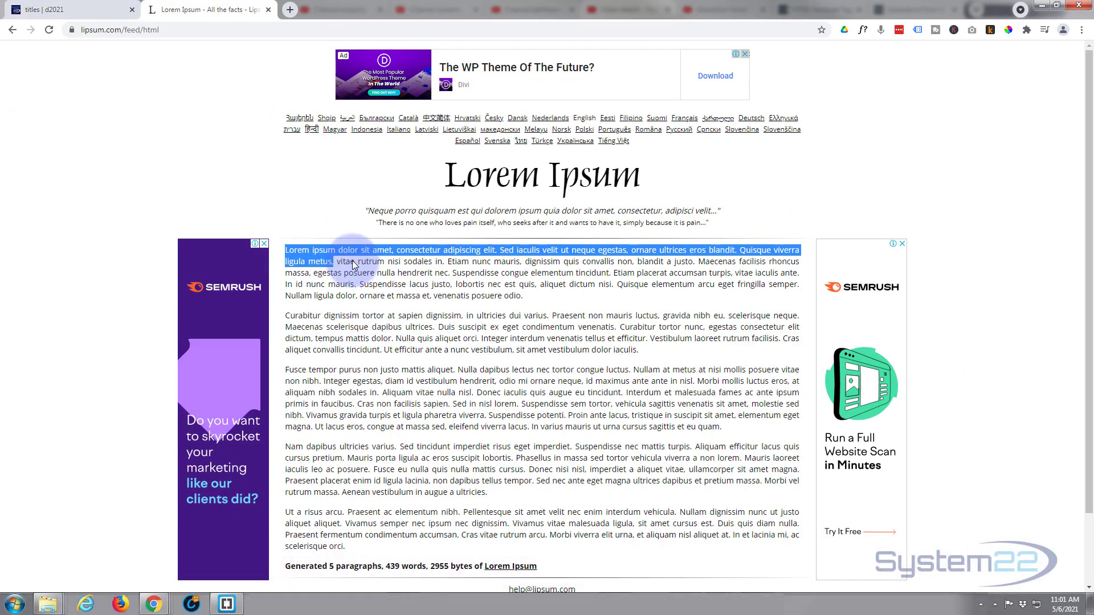
Replace the Text module's placeholder paragraph with the copied Lorem ipsum passage.
left_click(110, 17)
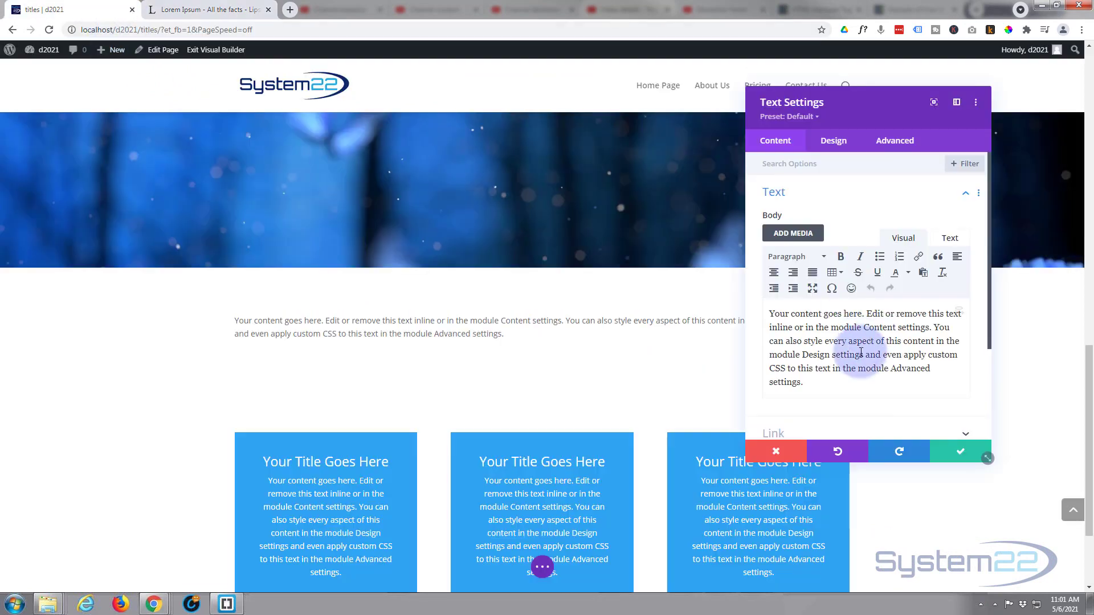
key("ctrl+a")
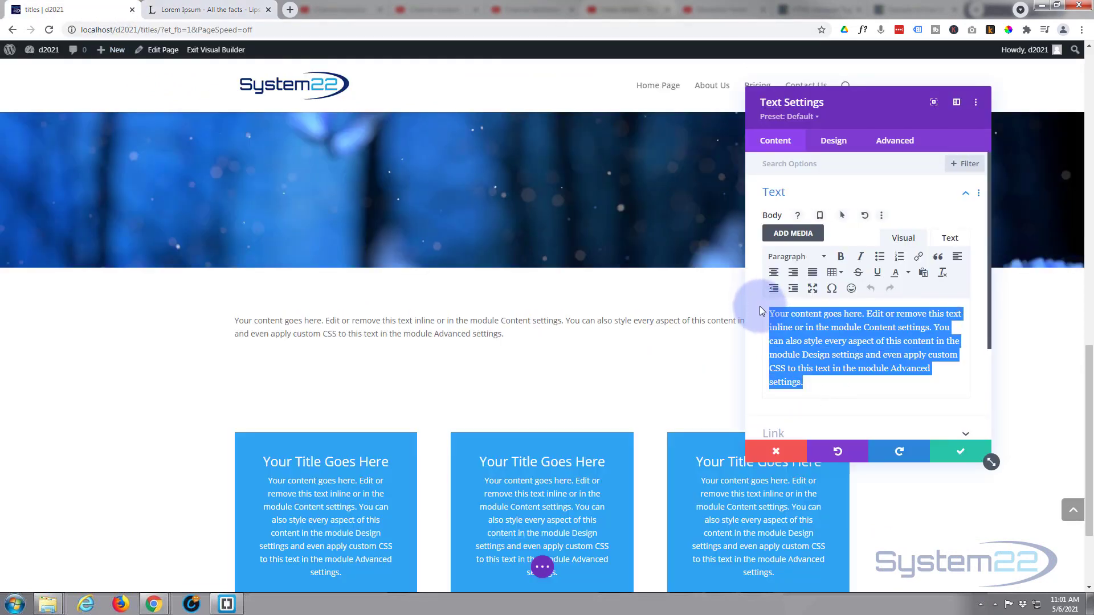
key("ctrl+v")
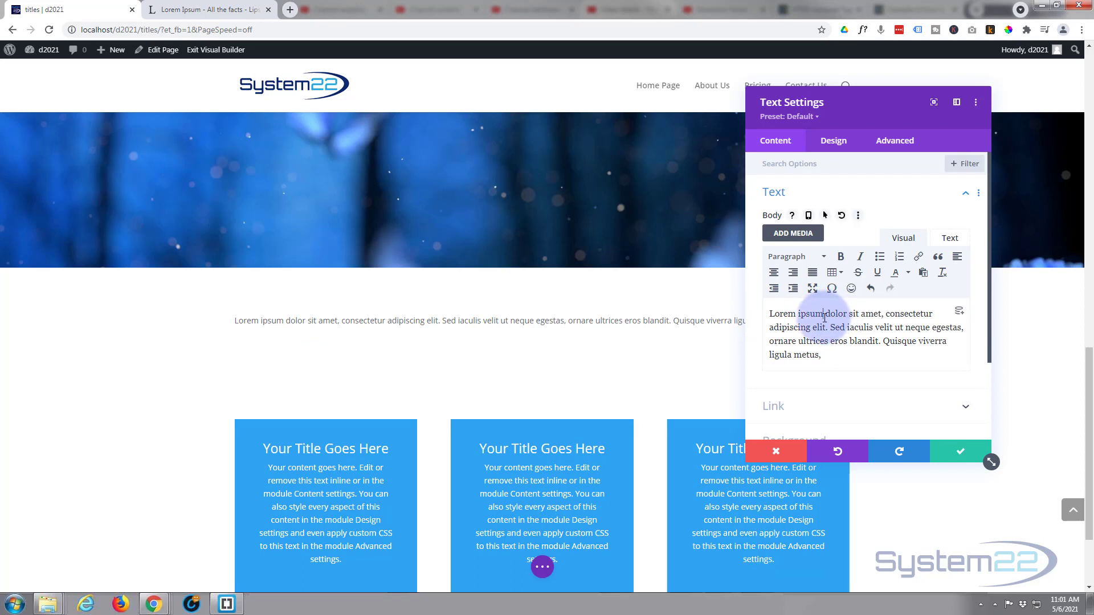
Insert commas after ipsum, elit, iaculis and neque, replacing the period after elit.
type(",")
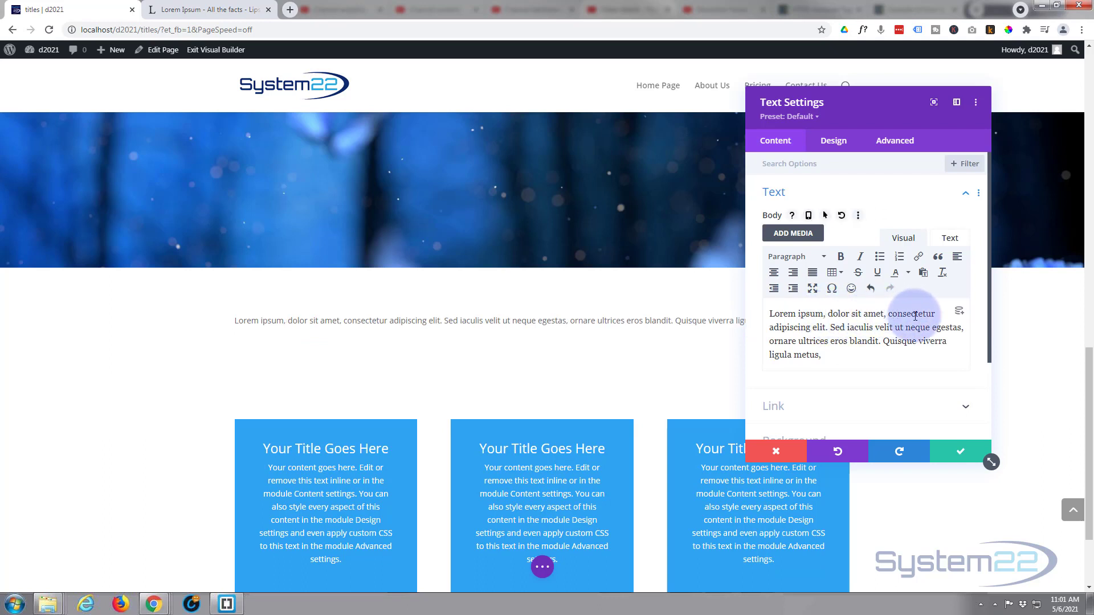
left_click(827, 328)
key("BackSpace")
type(",")
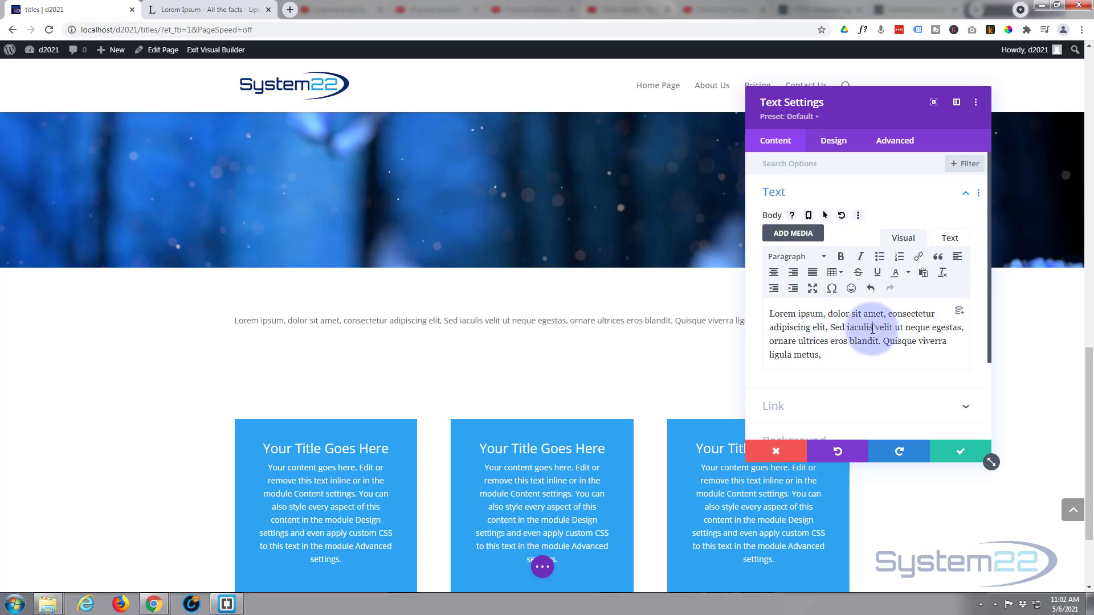
left_click(872, 329)
type(",")
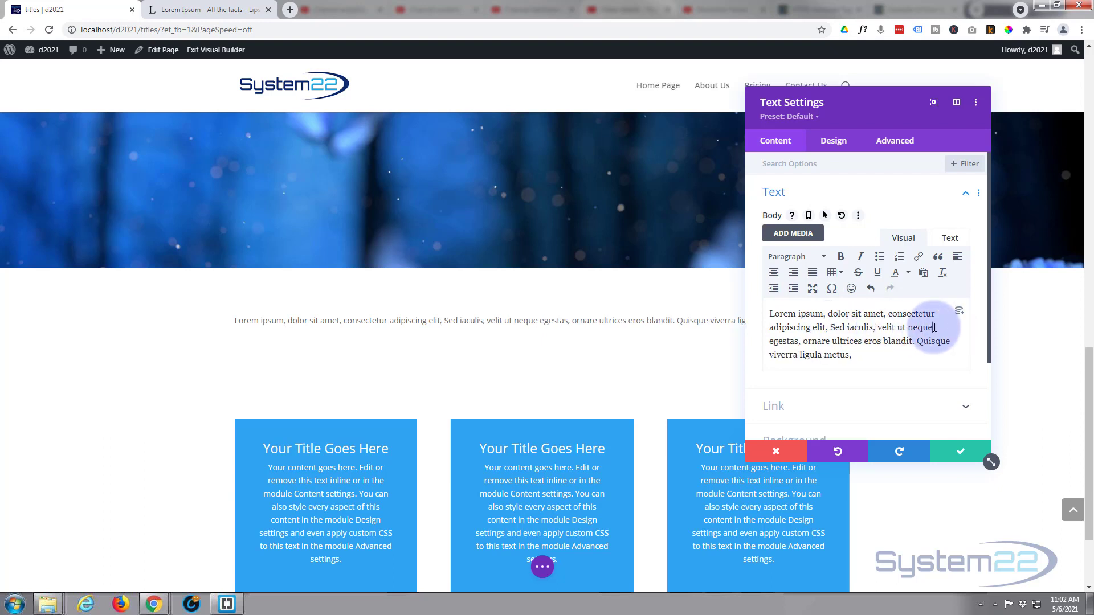
left_click(935, 327)
type(",")
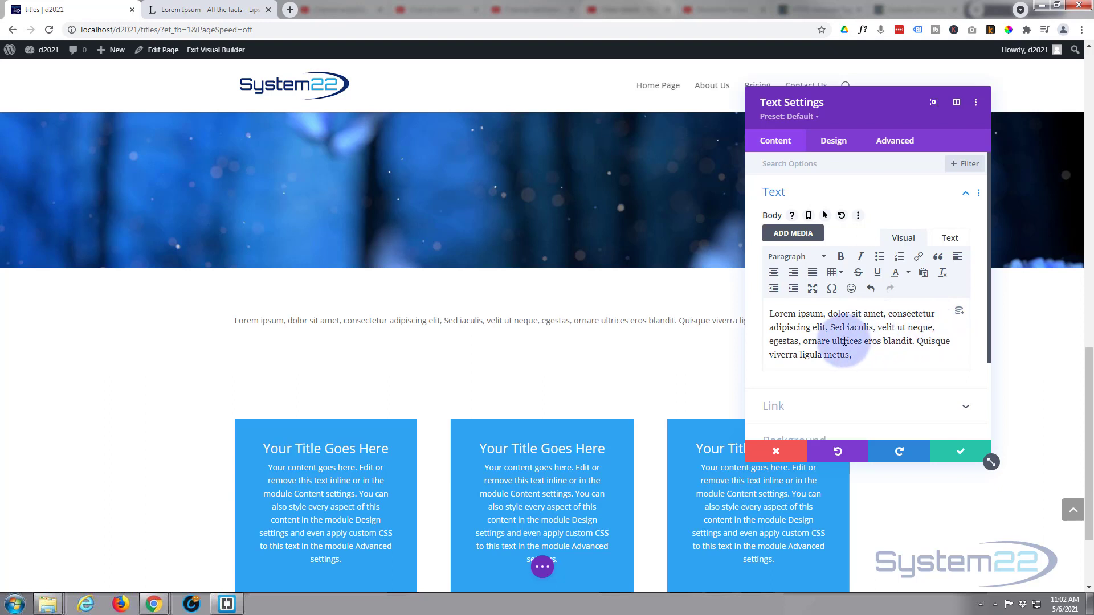
Add commas after ultrices, blandit and viverra, replacing the period after blandit.
left_click(862, 340)
type(",")
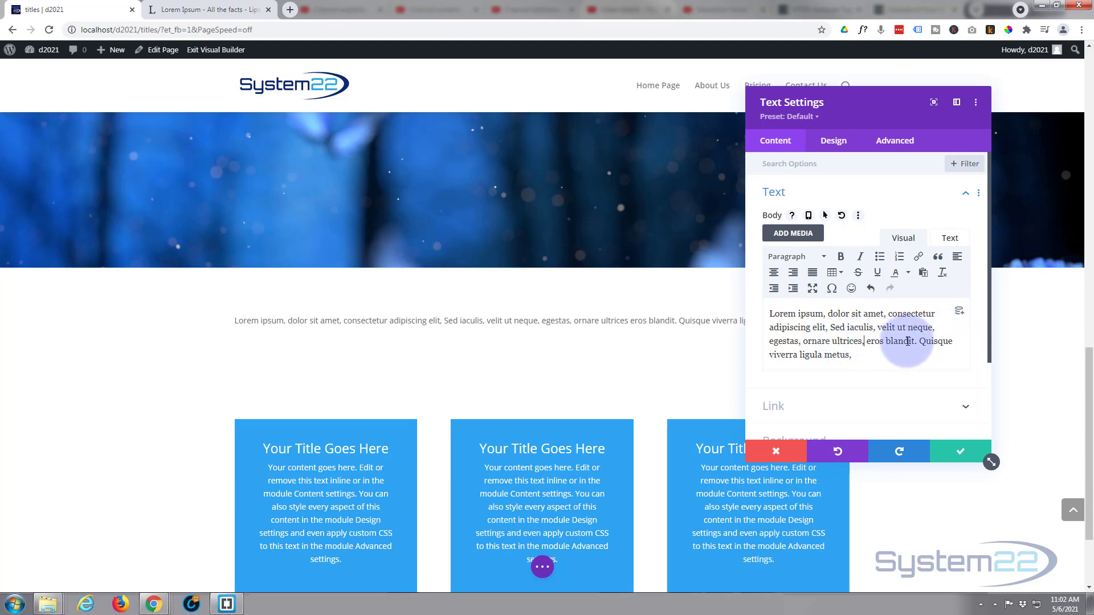
left_click(916, 341)
key("BackSpace")
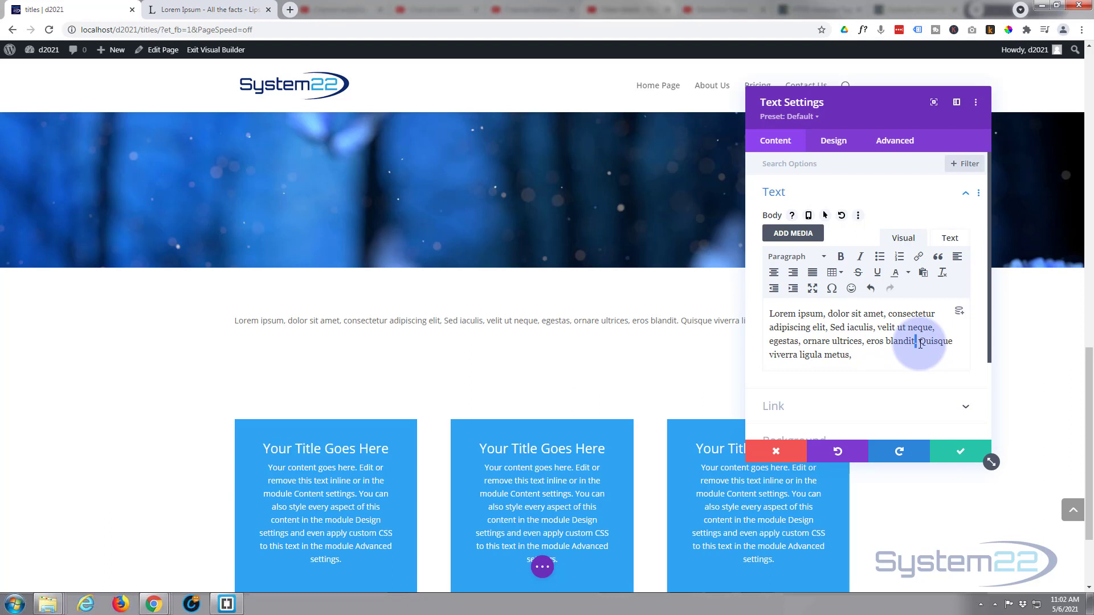
type(",")
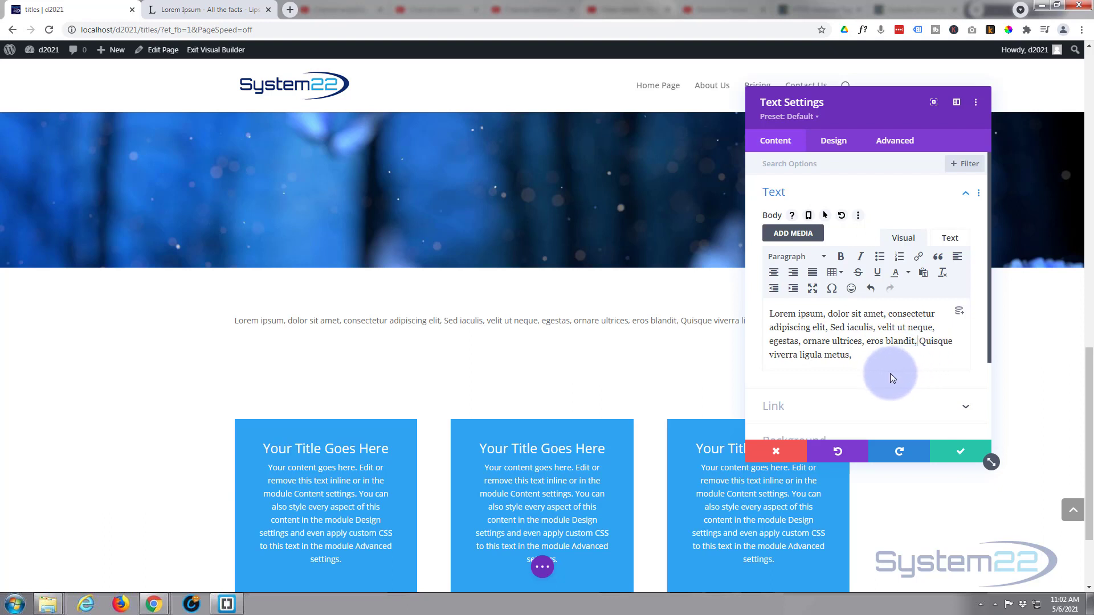
left_click(798, 355)
type(",")
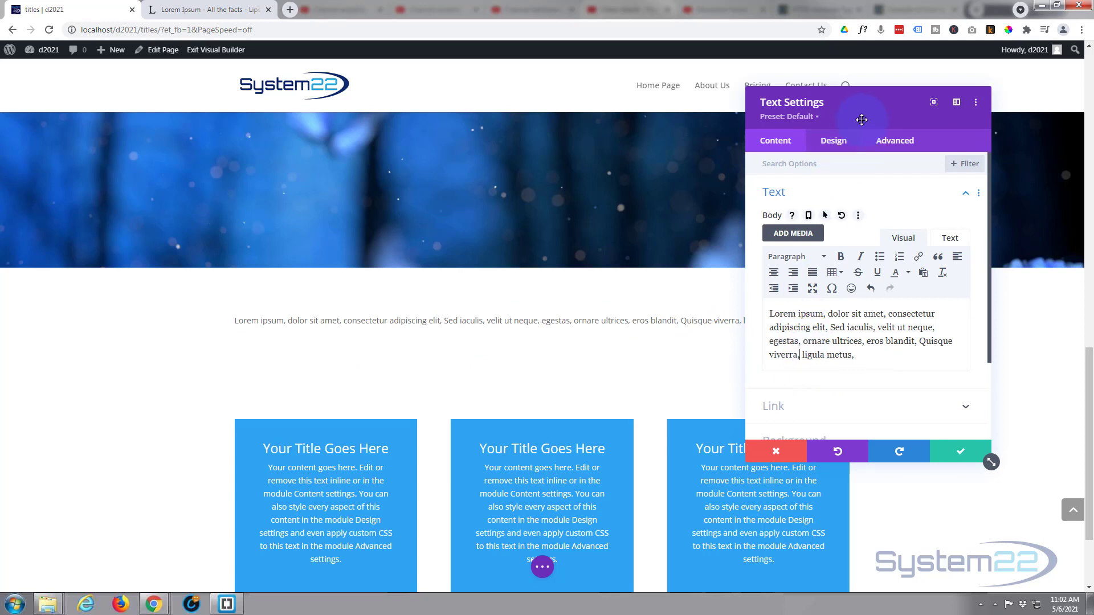
Set the Text module's body font to Anton with Bold weight.
left_click_drag(861, 119, 899, 183)
left_click(868, 215)
left_click(861, 266)
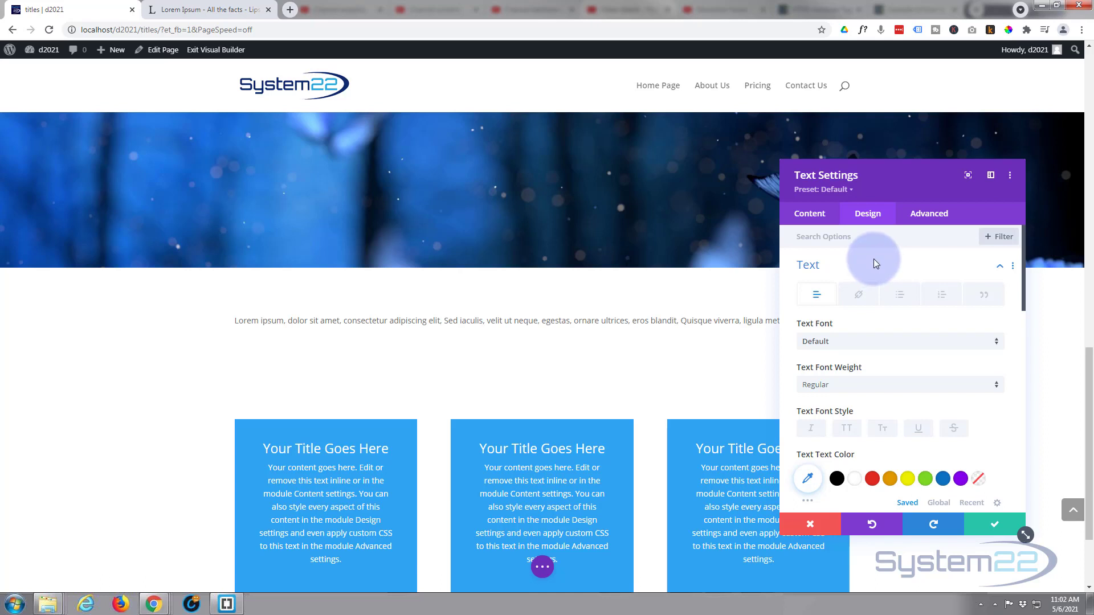
left_click(862, 385)
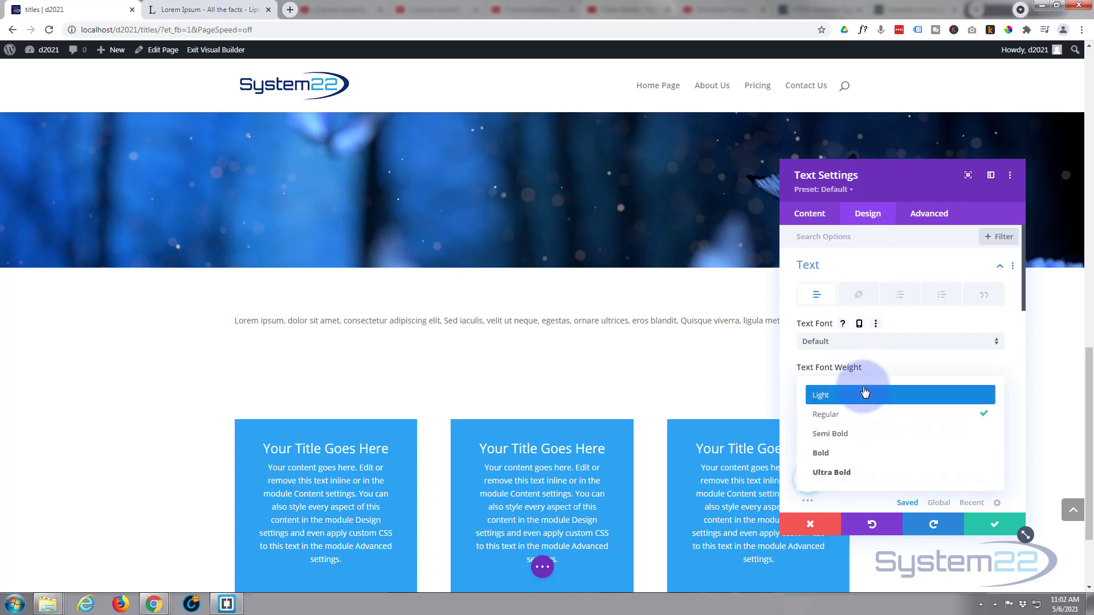
left_click(861, 460)
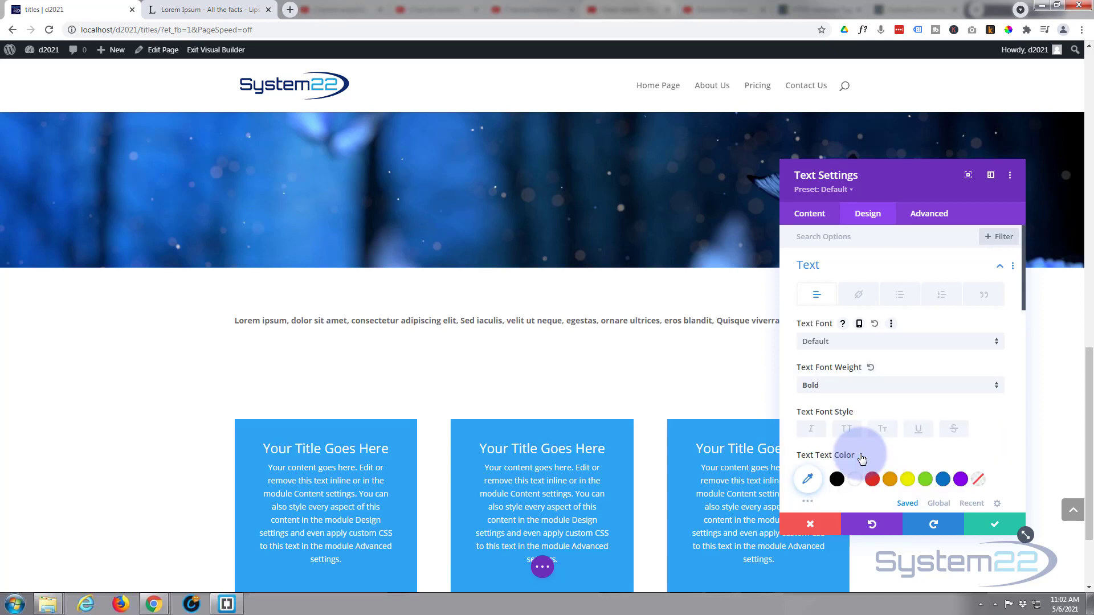
left_click(853, 344)
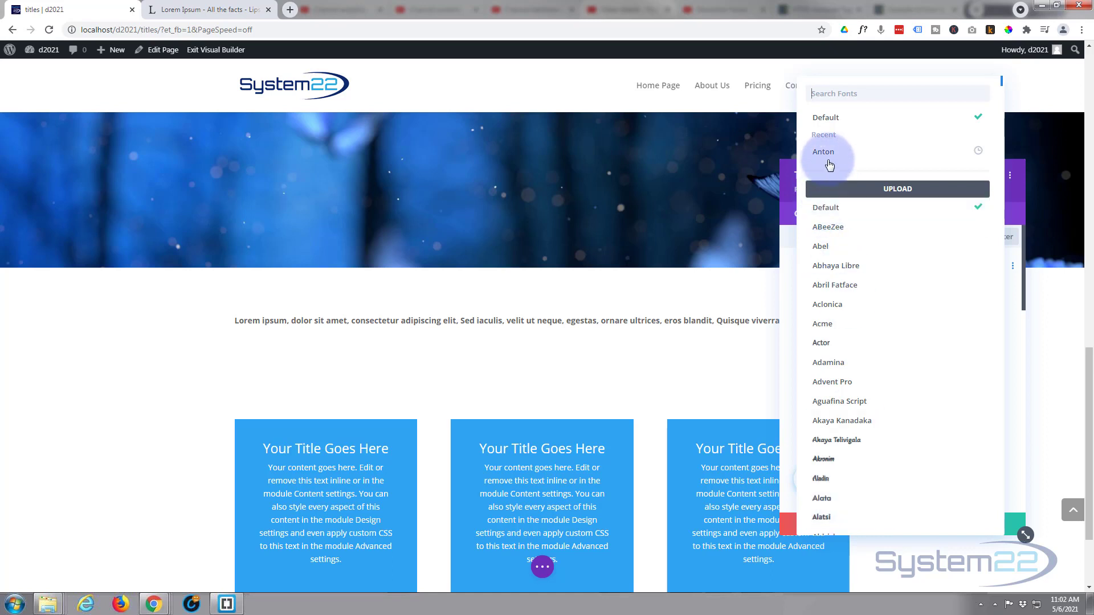
left_click(828, 159)
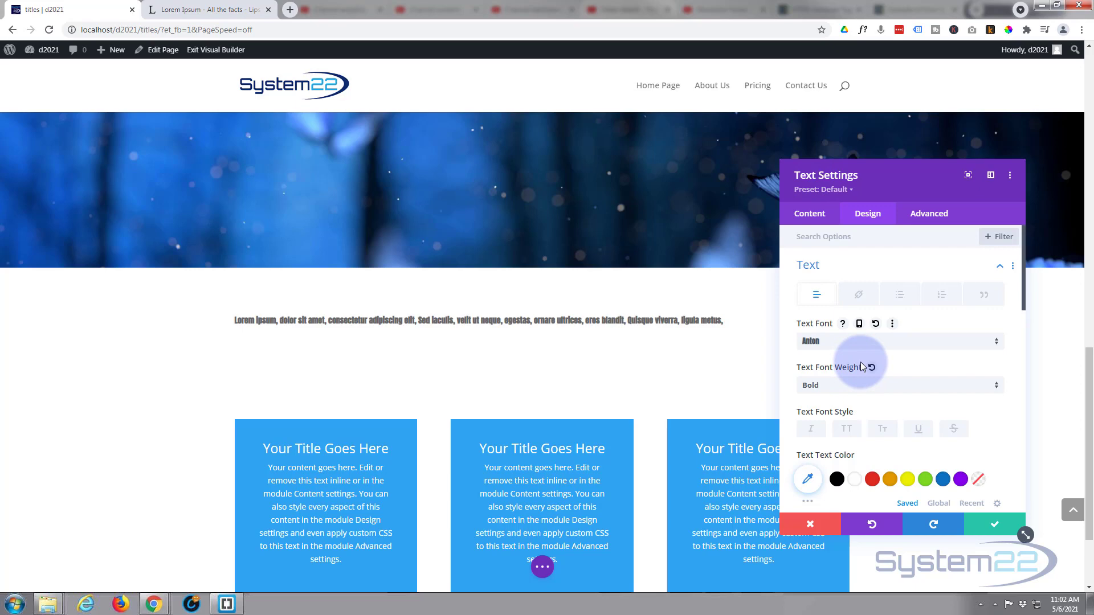
Make the text uppercase, 45px in size, with 2.2em line height.
scroll(859, 358, "down", 1)
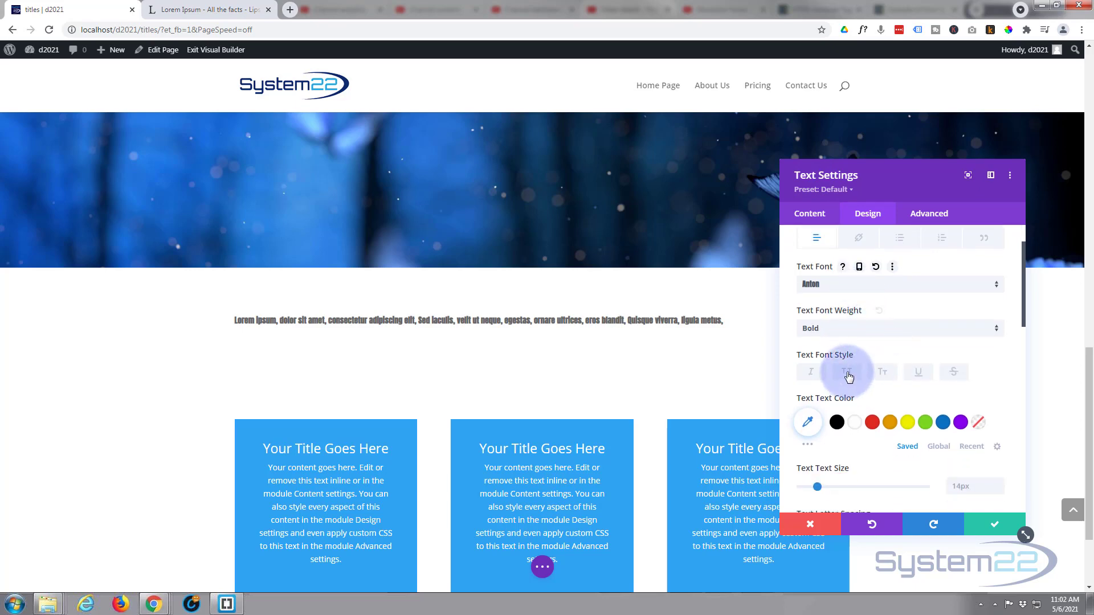
left_click(848, 374)
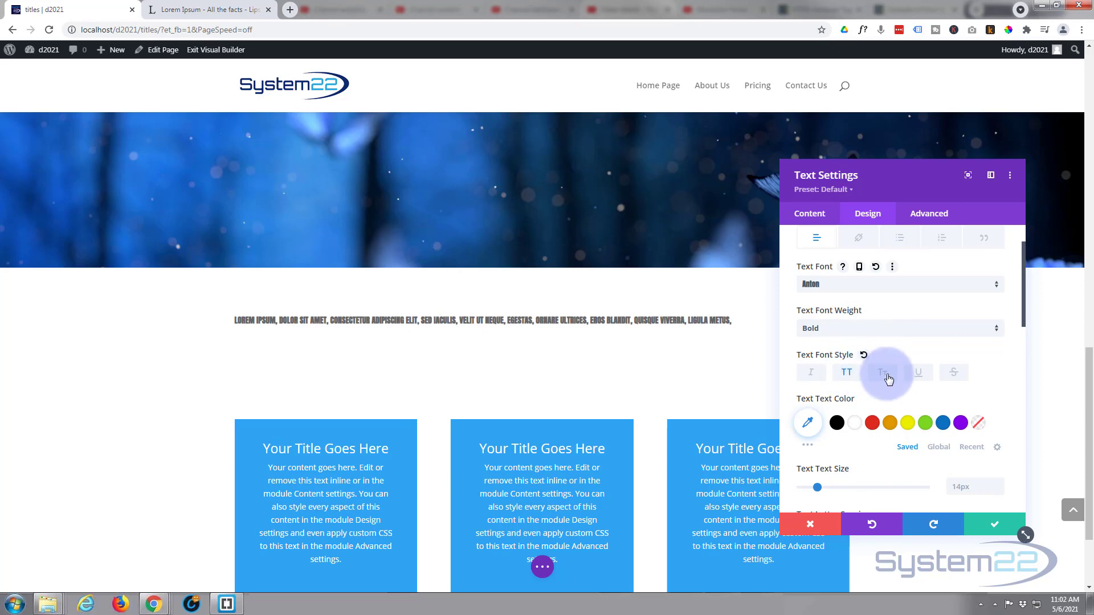
scroll(884, 371, "down", 1)
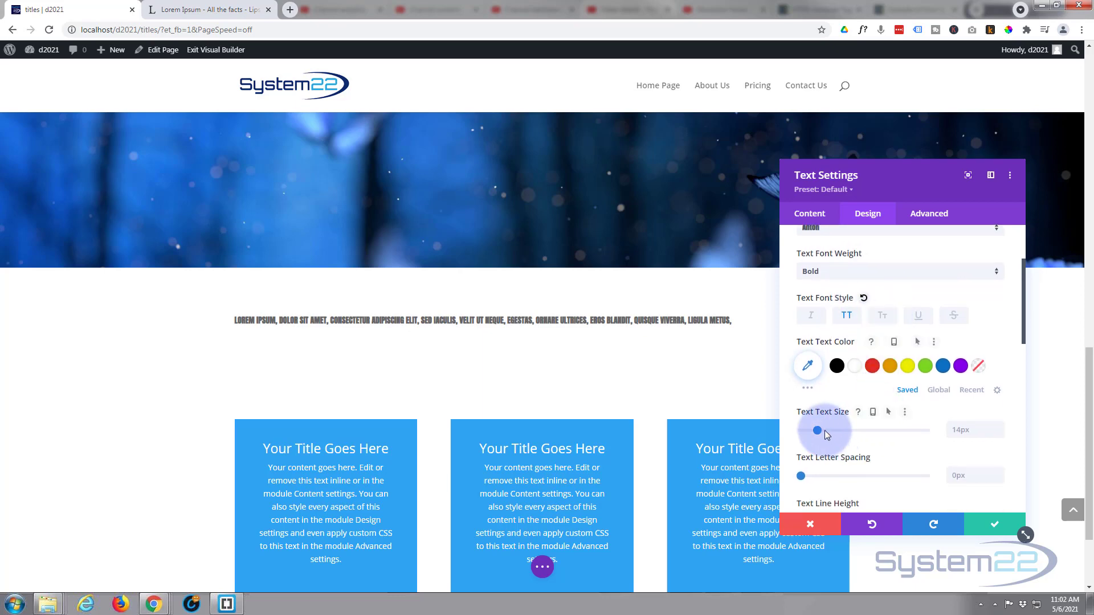
left_click_drag(817, 432, 857, 433)
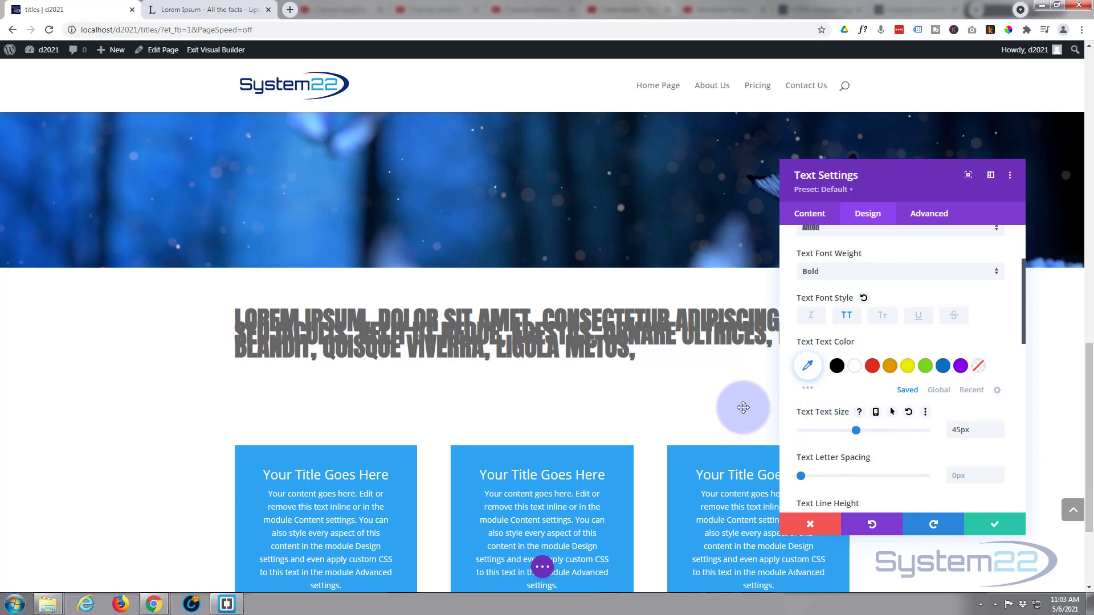
scroll(744, 404, "down", 1)
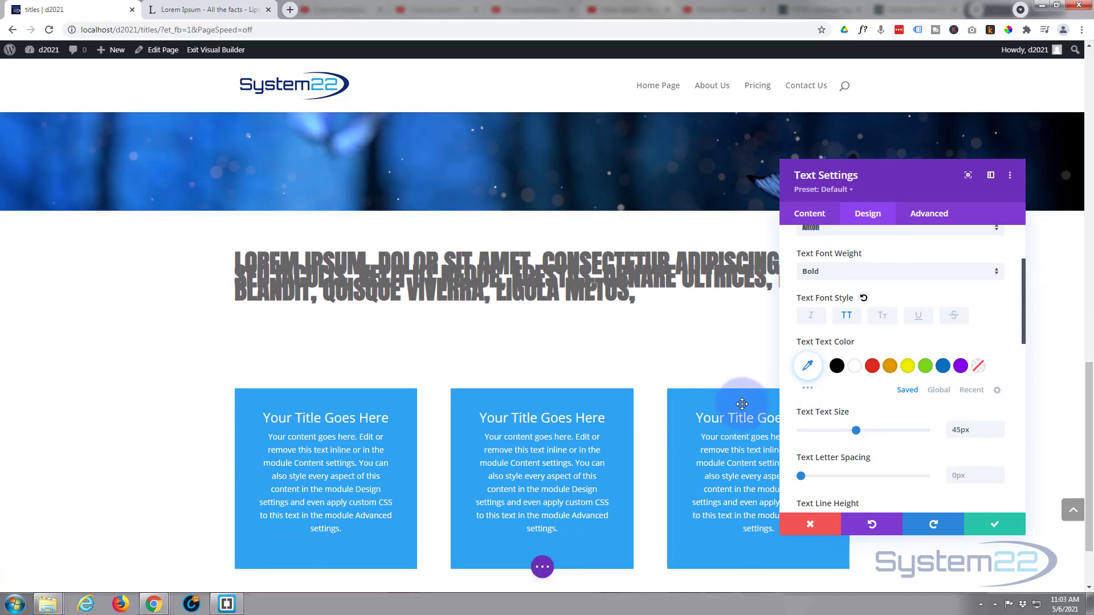
scroll(877, 413, "down", 2)
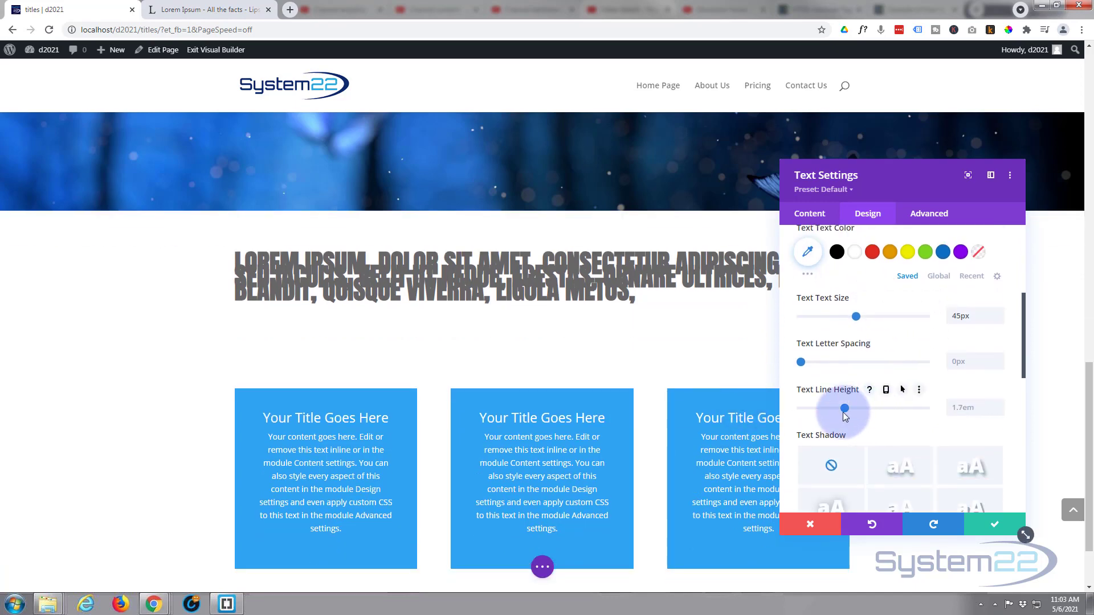
left_click_drag(843, 407, 876, 411)
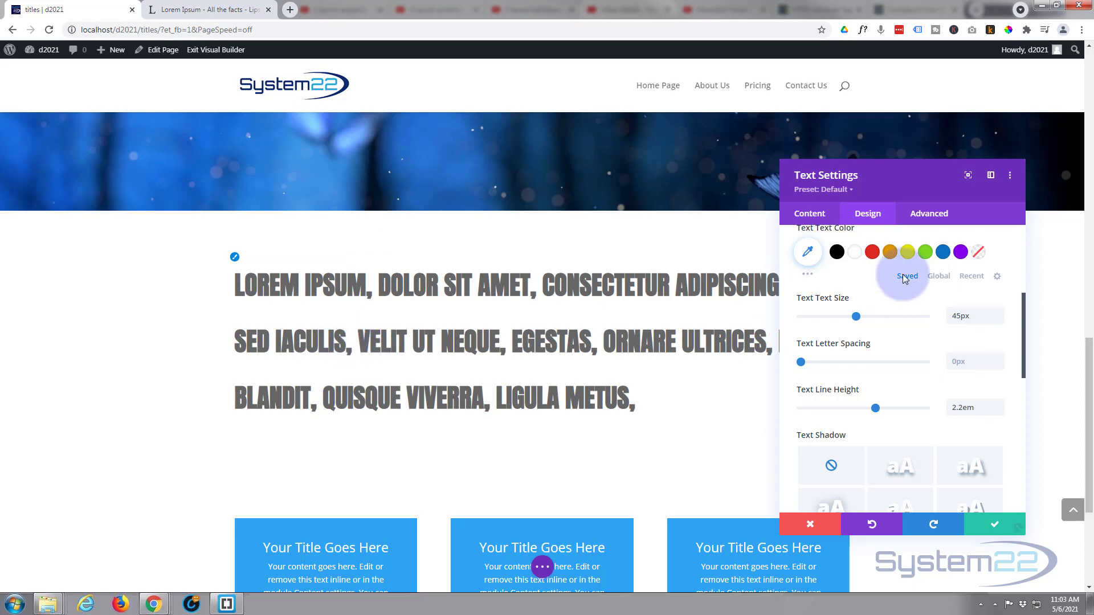
Under Advanced > Visibility, set Horizontal Overflow and Vertical Overflow to Hidden.
left_click(920, 217)
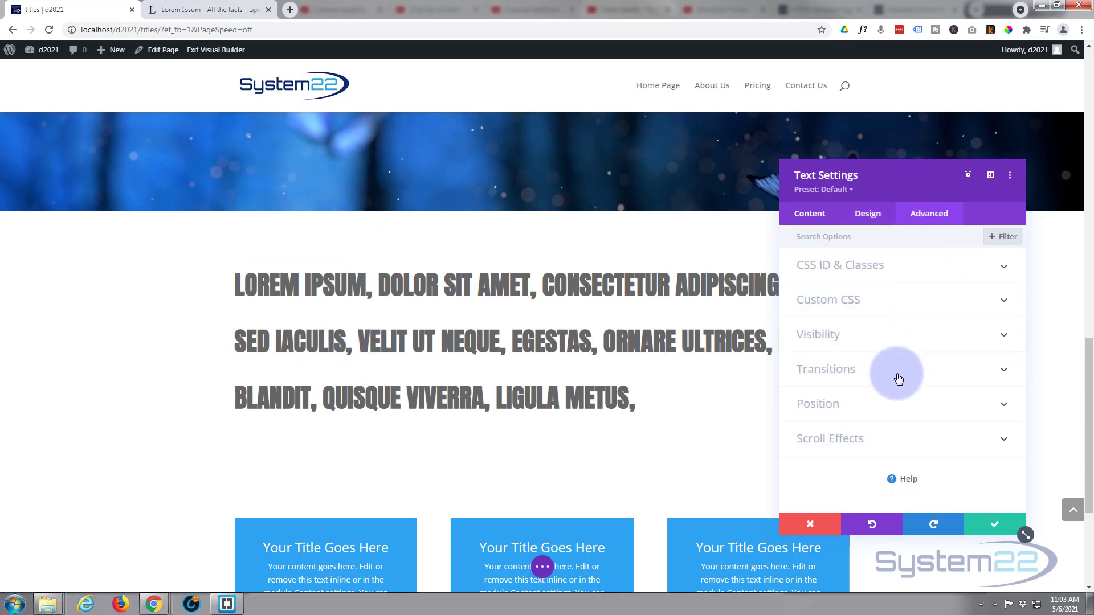
left_click(904, 341)
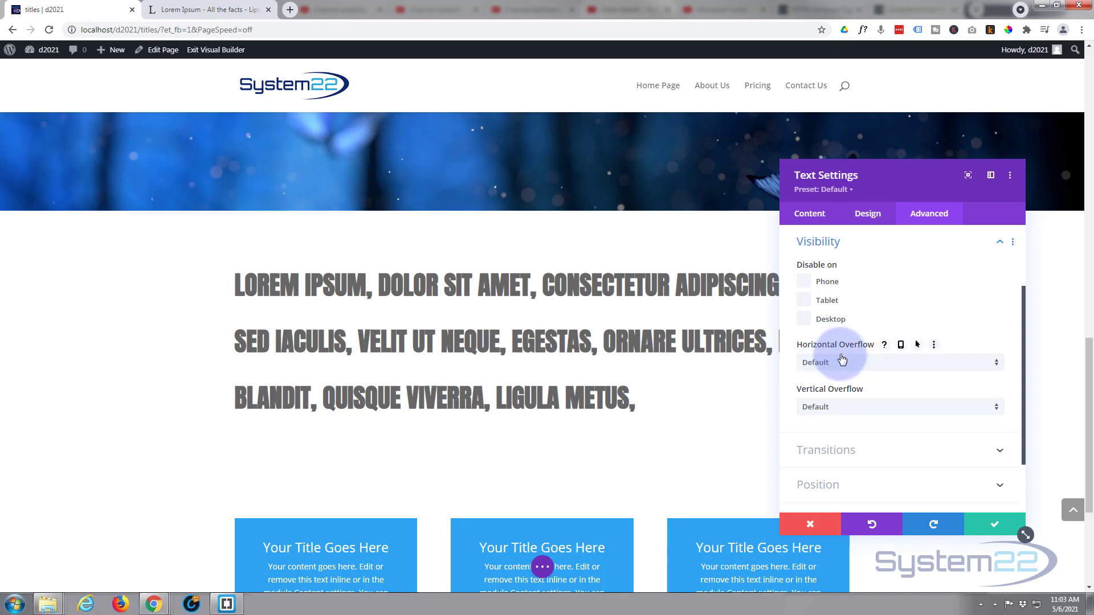
left_click(861, 365)
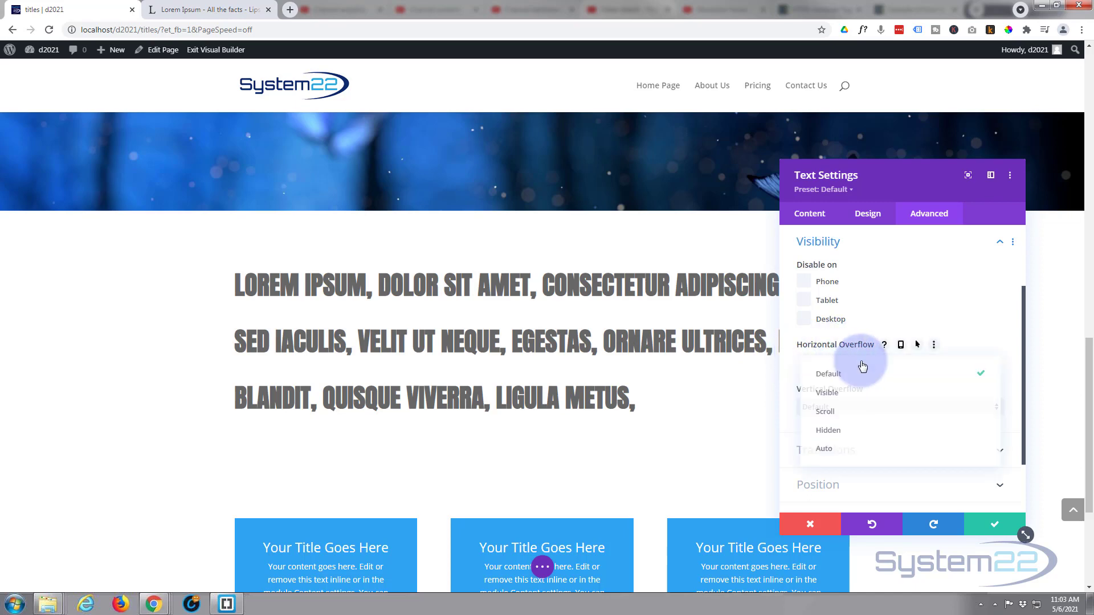
left_click(843, 431)
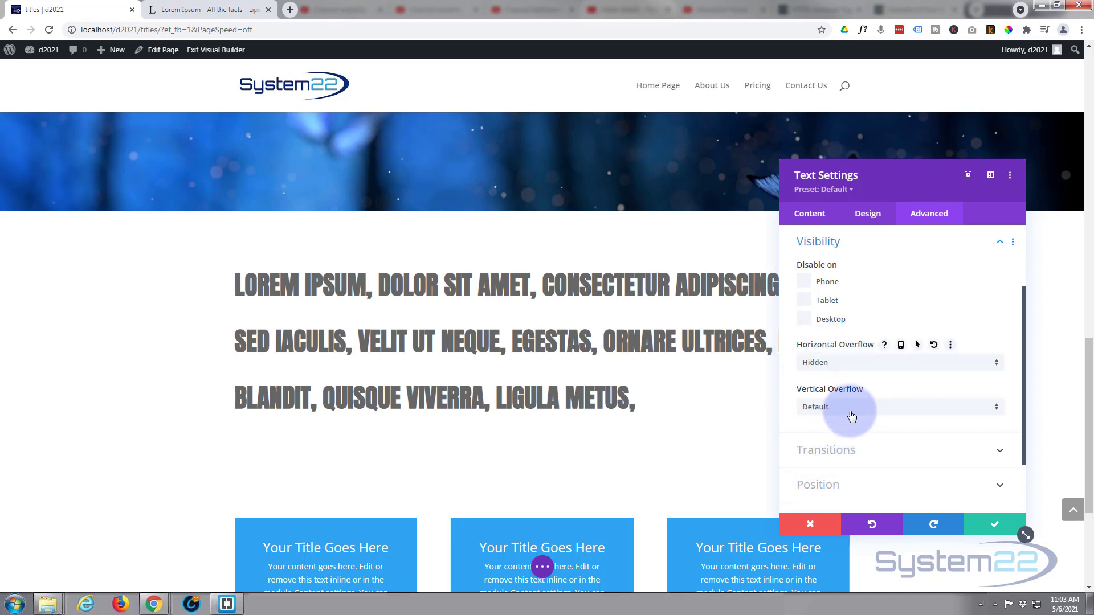
left_click(853, 416)
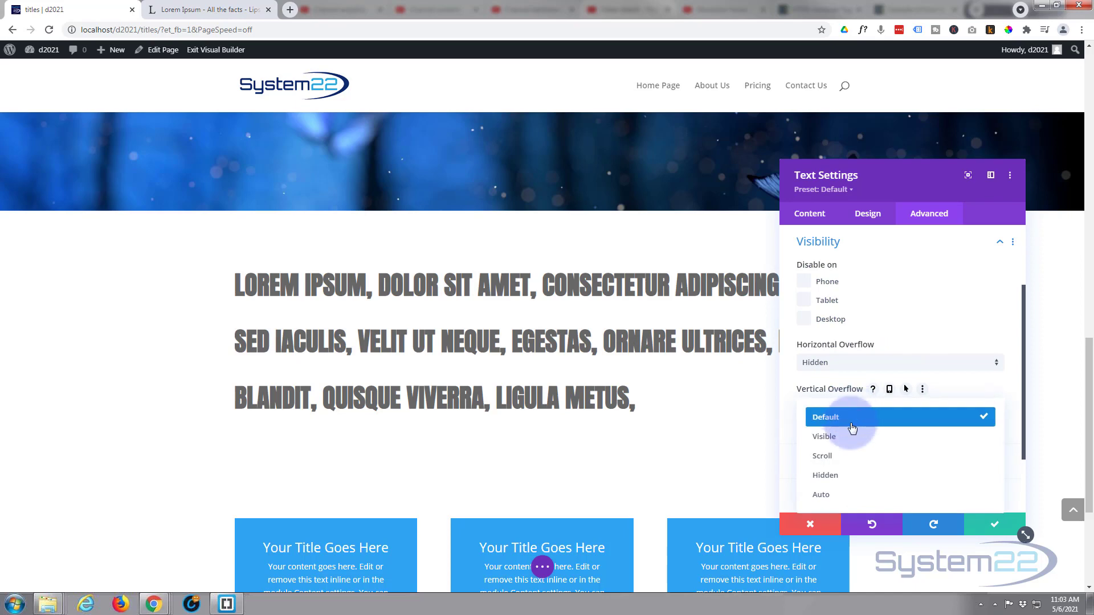
left_click(840, 477)
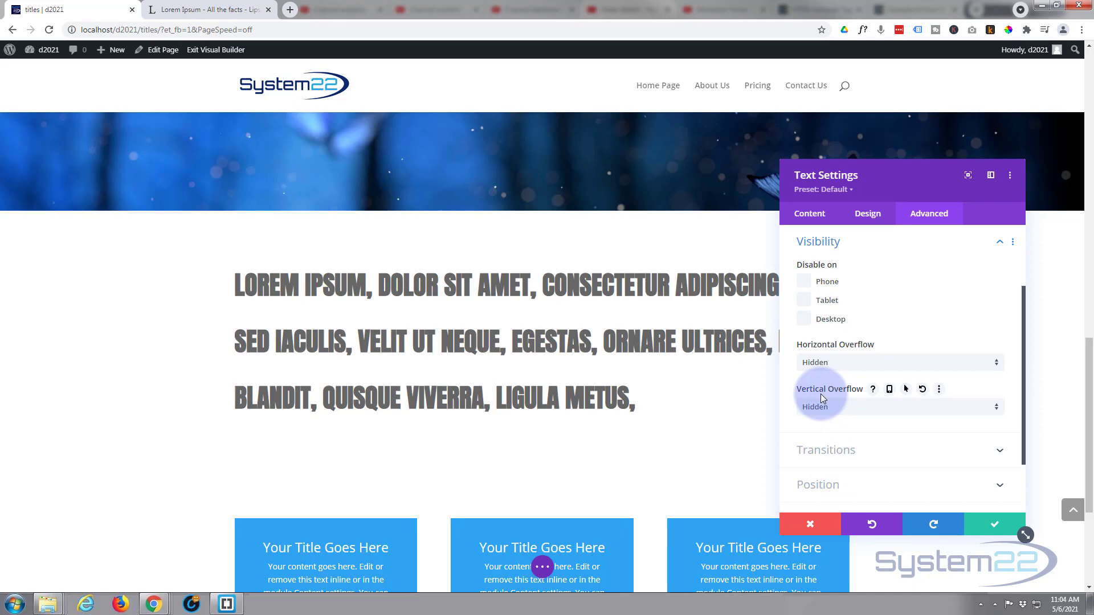
Set the Text module's Sizing height to 100px and save the module settings.
left_click(869, 216)
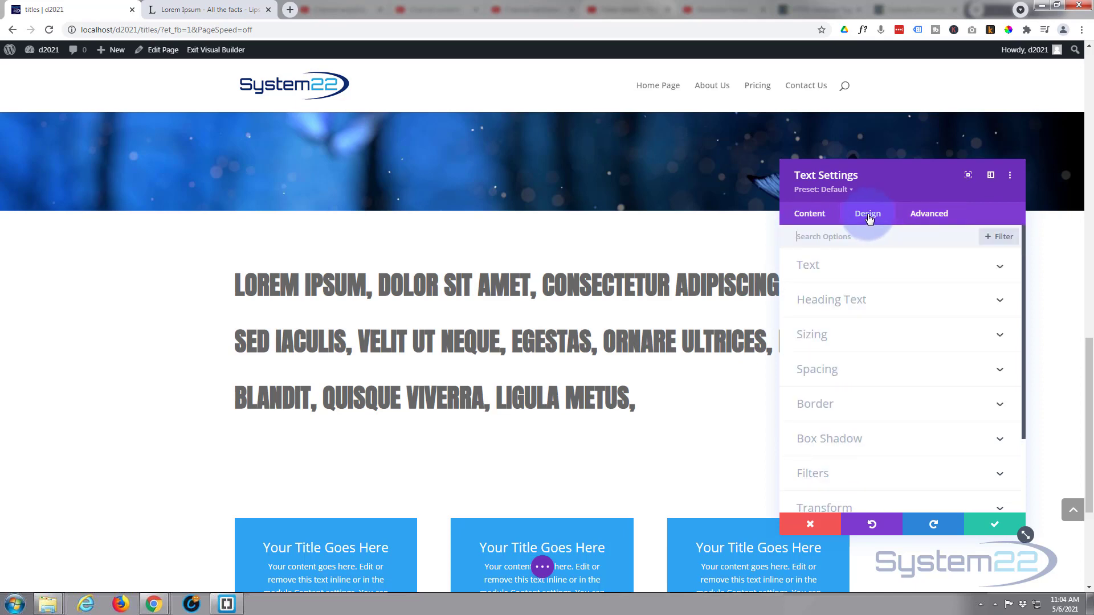
left_click(858, 341)
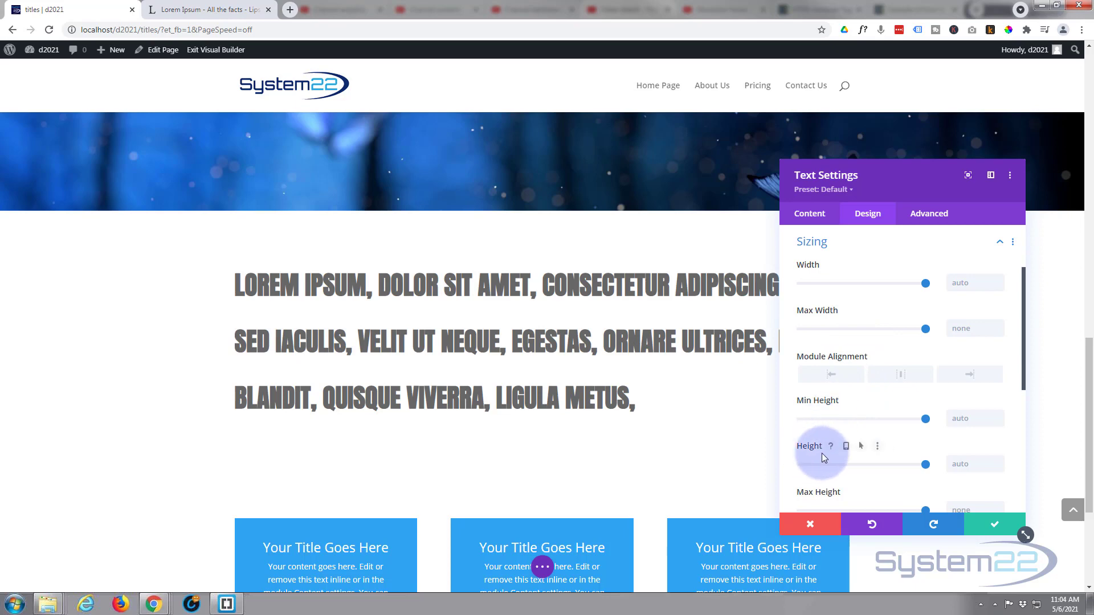
left_click_drag(926, 465, 800, 464)
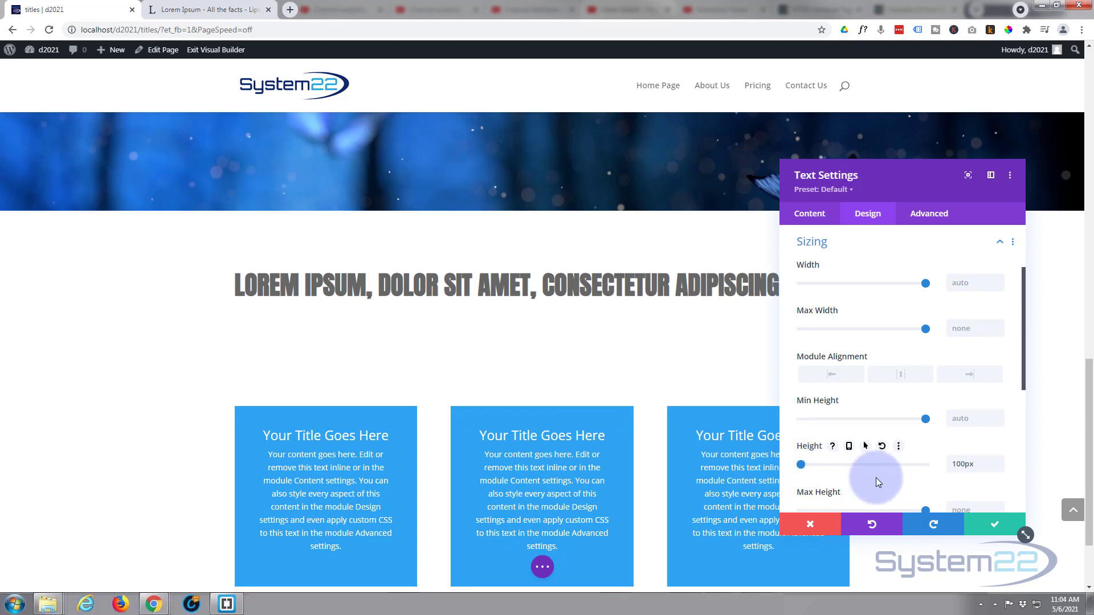
left_click(989, 529)
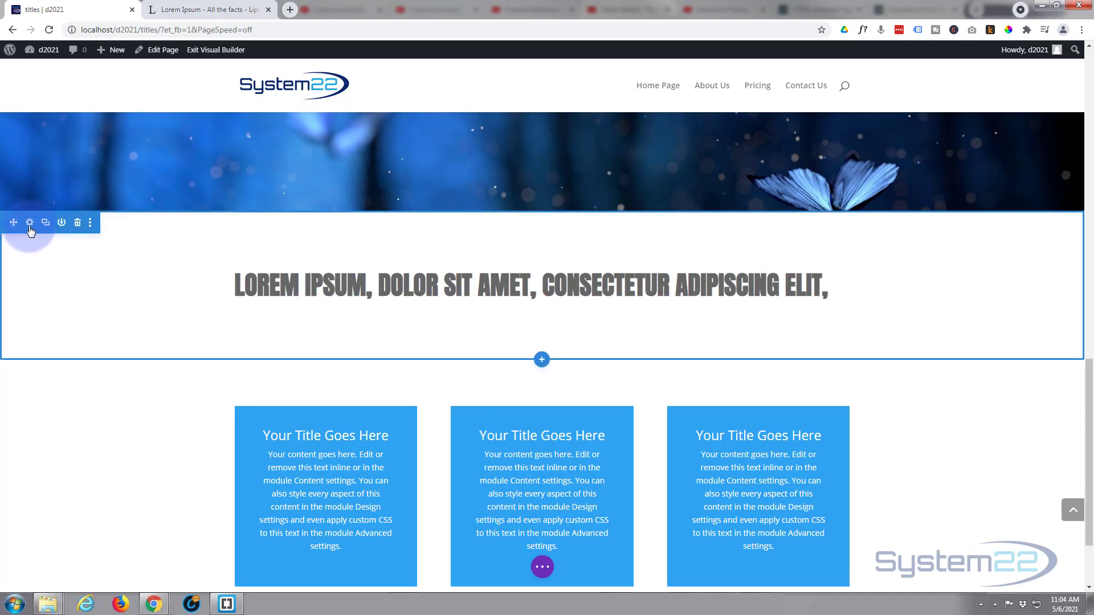
Give the section a solid black #000000 background colour.
left_click(30, 223)
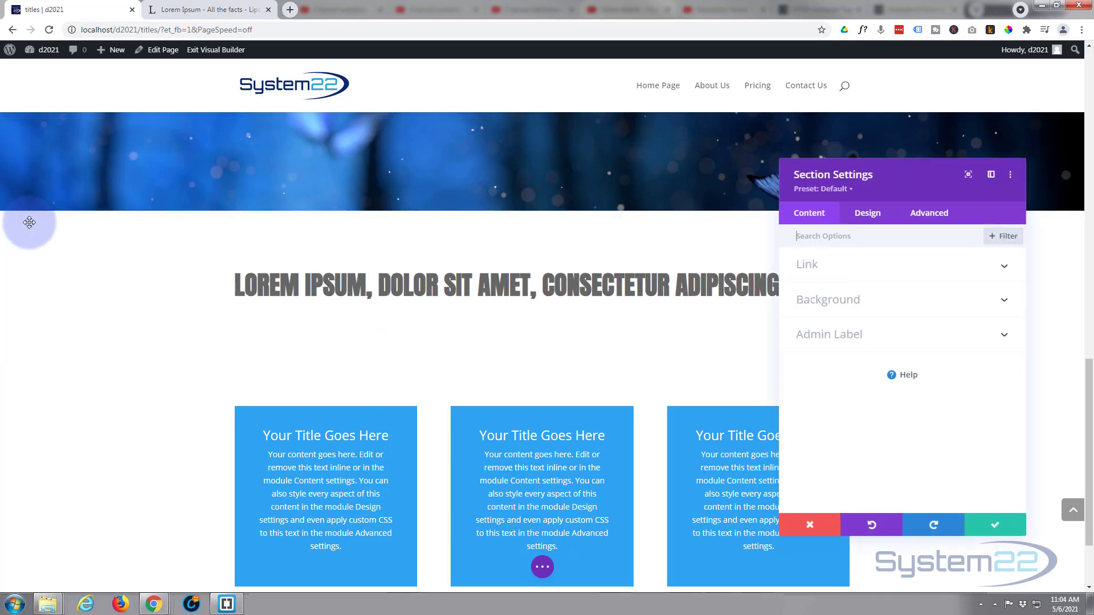
left_click(899, 311)
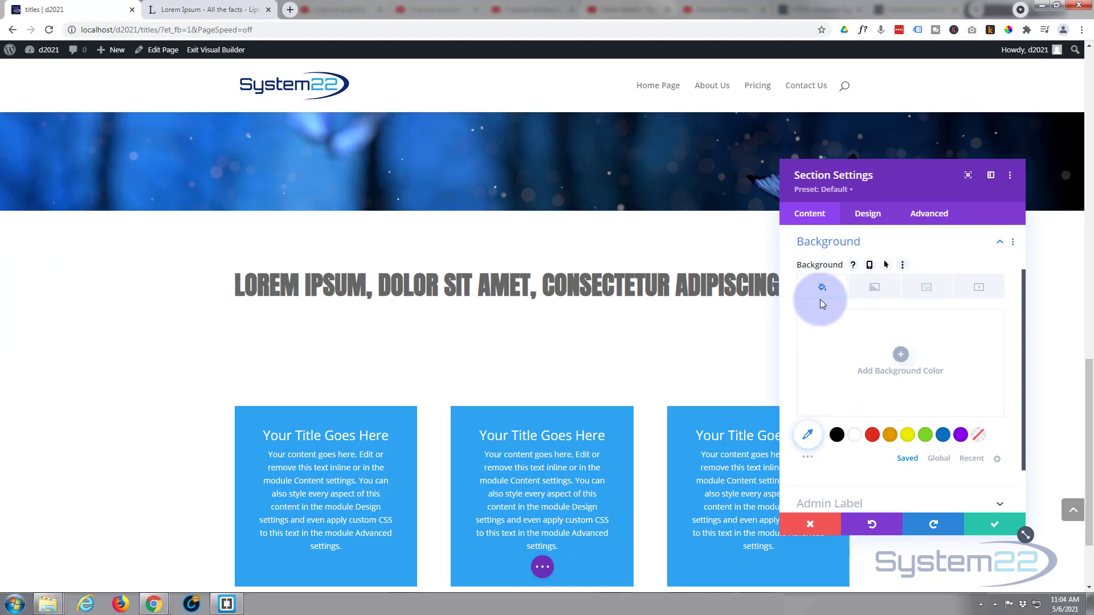
left_click(838, 436)
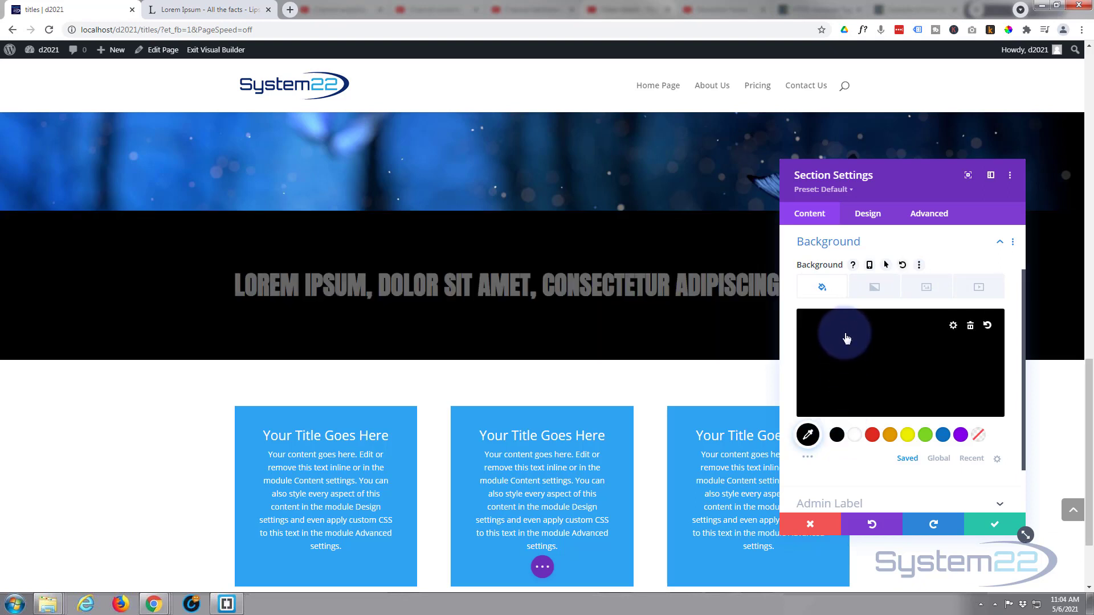
scroll(846, 338, "down", 1)
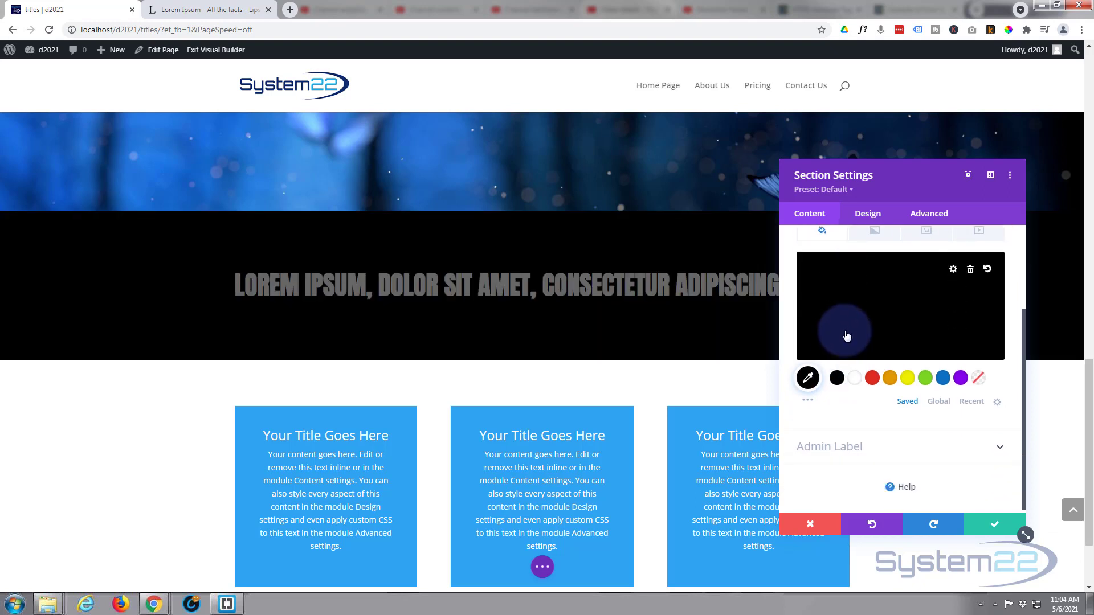
left_click(808, 401)
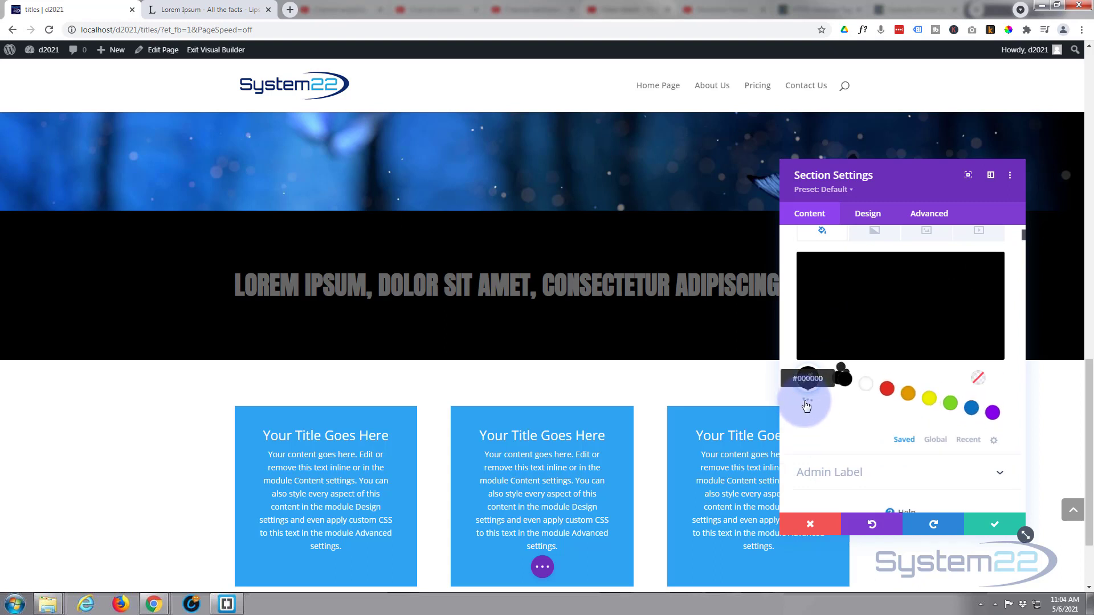
scroll(799, 435, "down", 2)
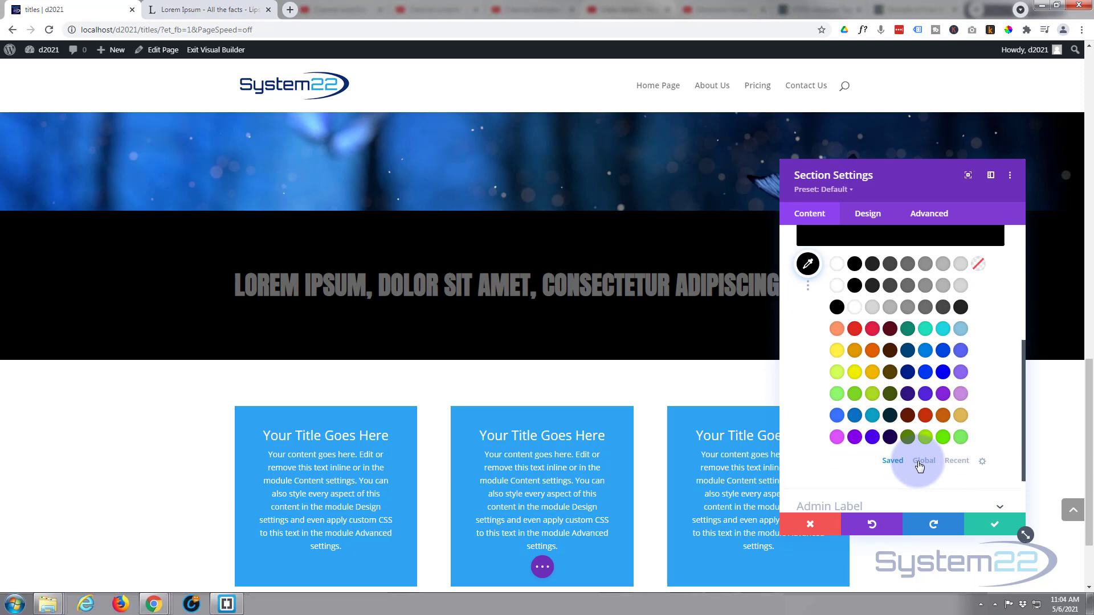
left_click(814, 291)
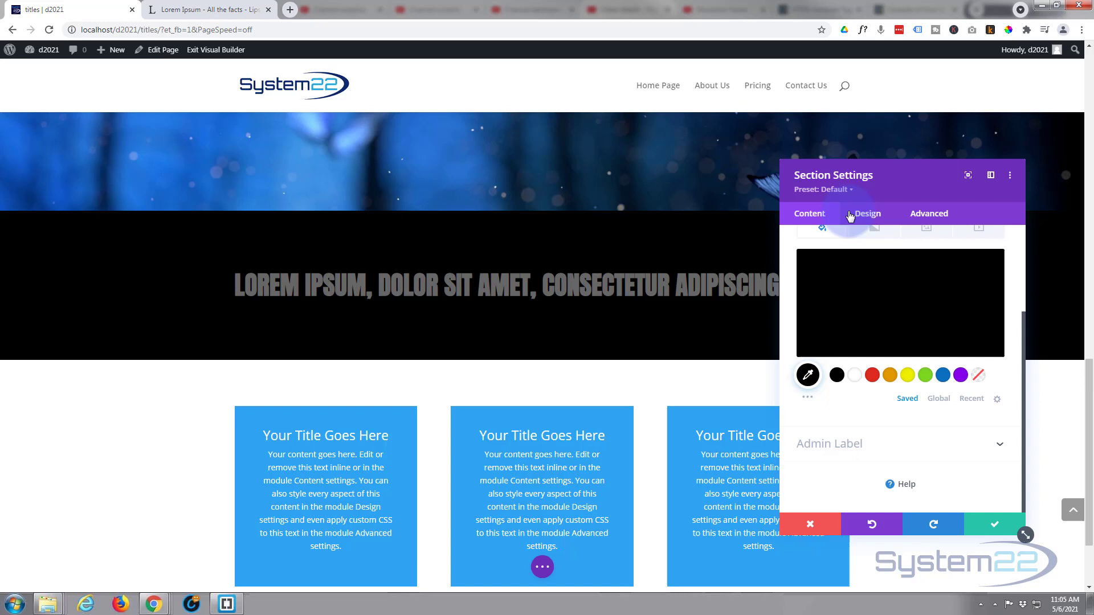
Set the section's top padding to 0px under Design > Spacing and save the section.
left_click(867, 213)
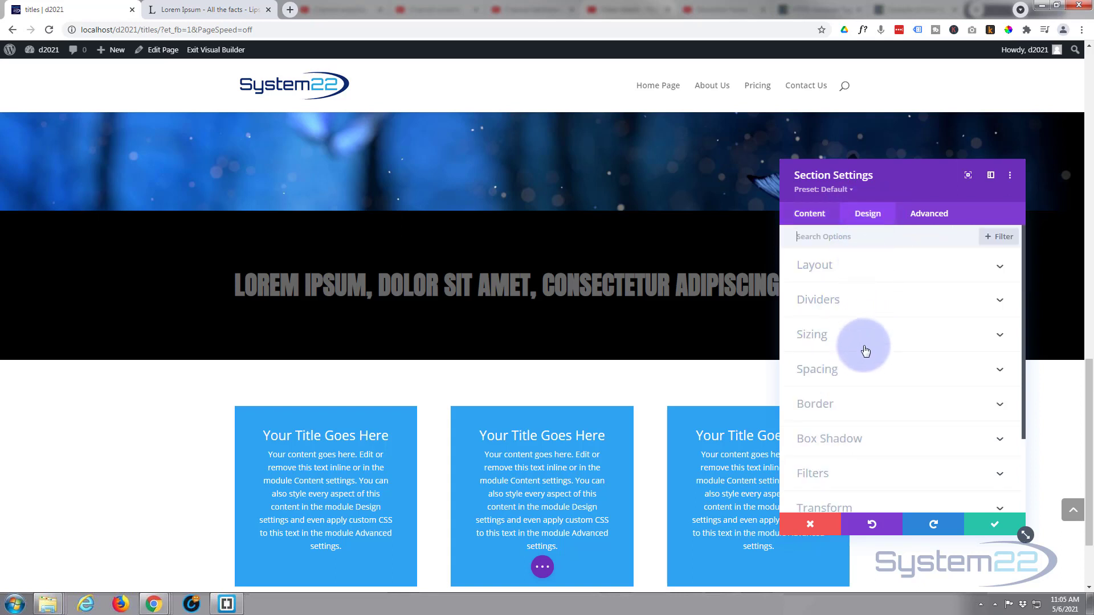
left_click(860, 369)
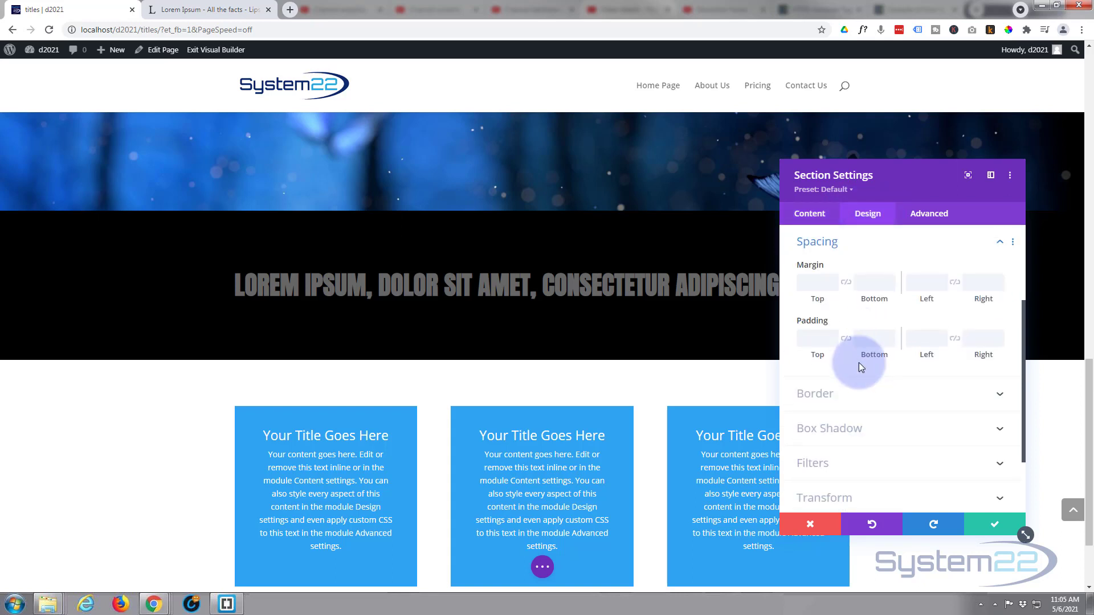
left_click(813, 338)
left_click(882, 388)
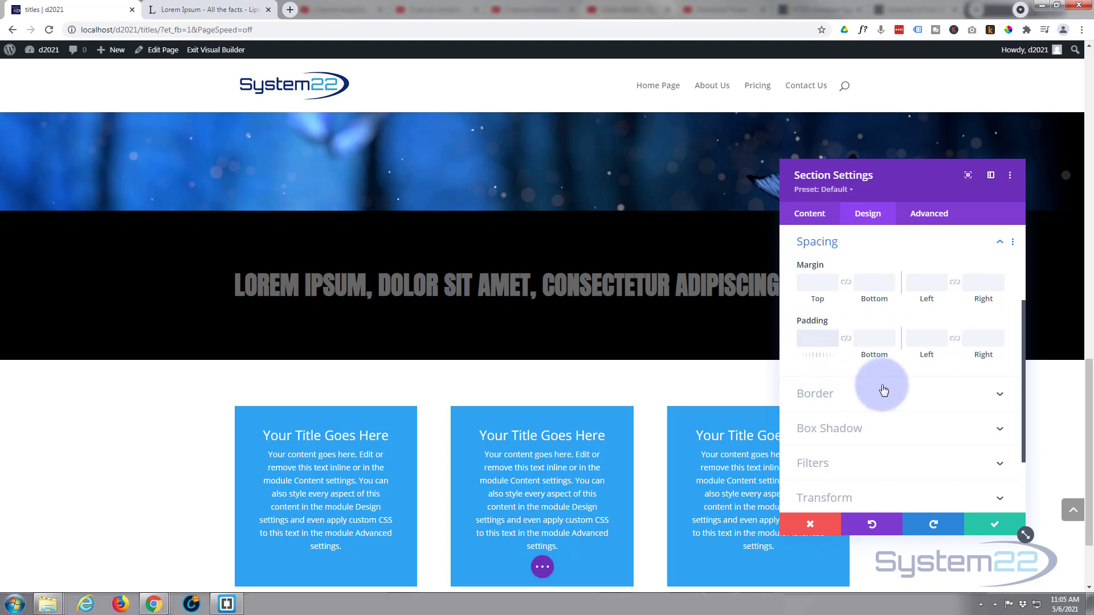
type("0px")
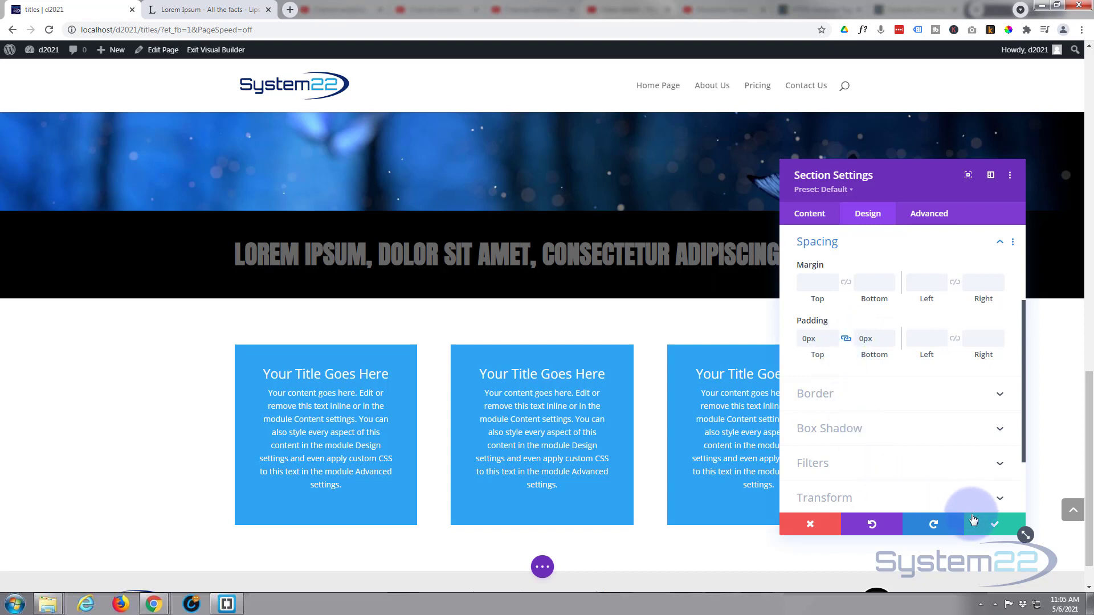
left_click(994, 529)
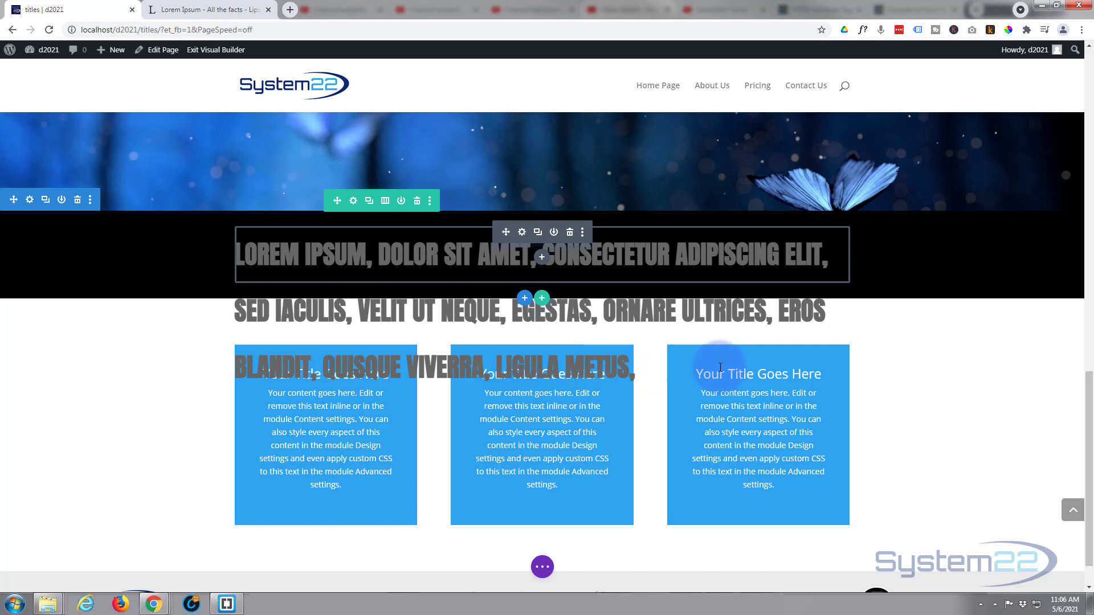
Reopen the heading Text module's settings and view its body as HTML in the Text tab.
left_click(522, 233)
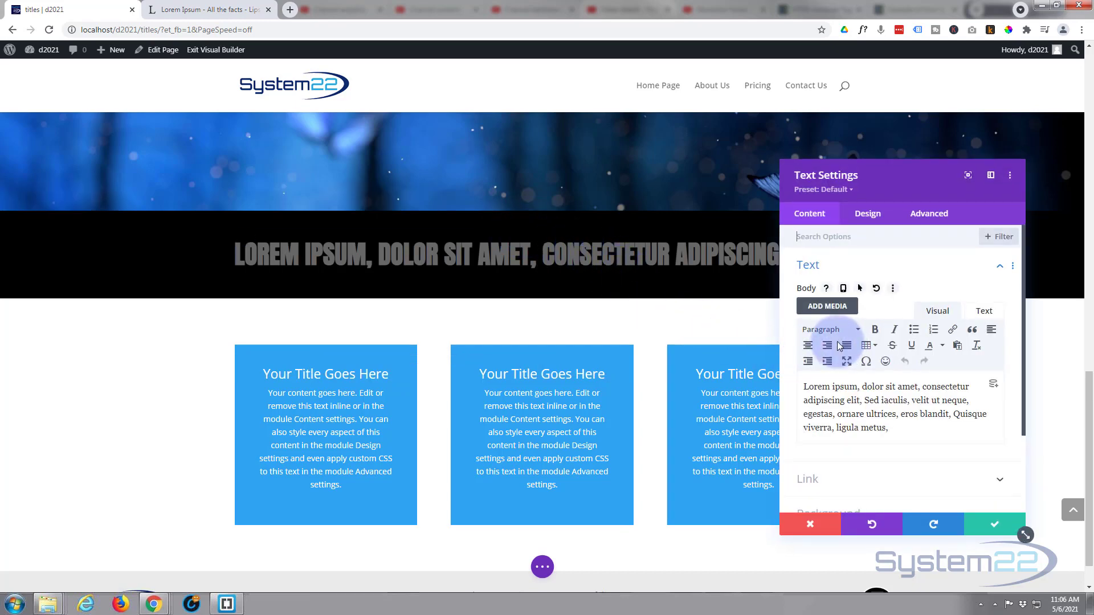
left_click_drag(919, 181, 845, 153)
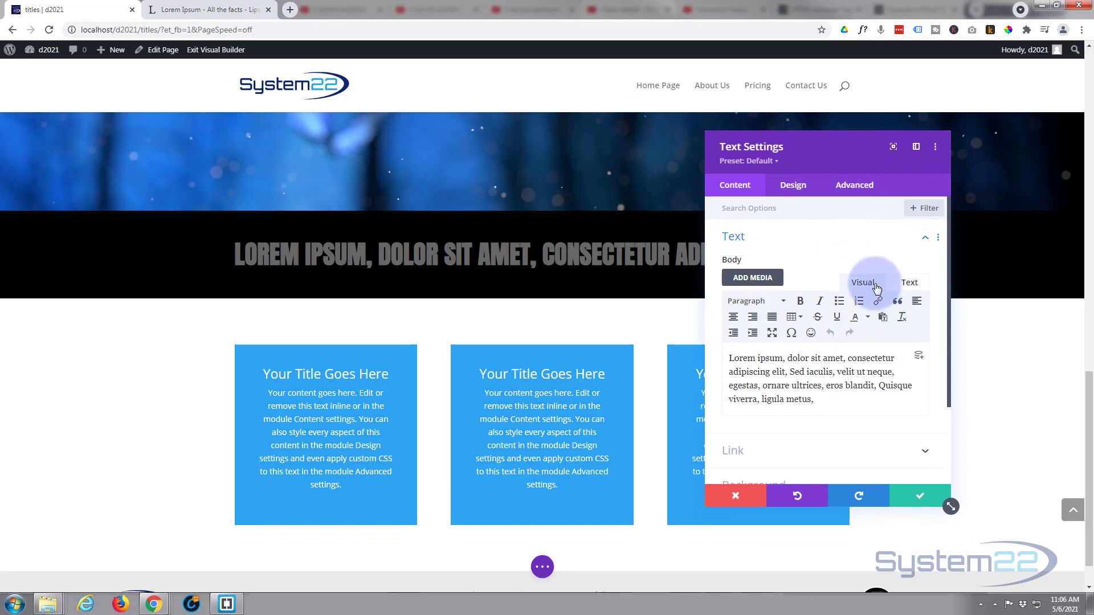
left_click(907, 285)
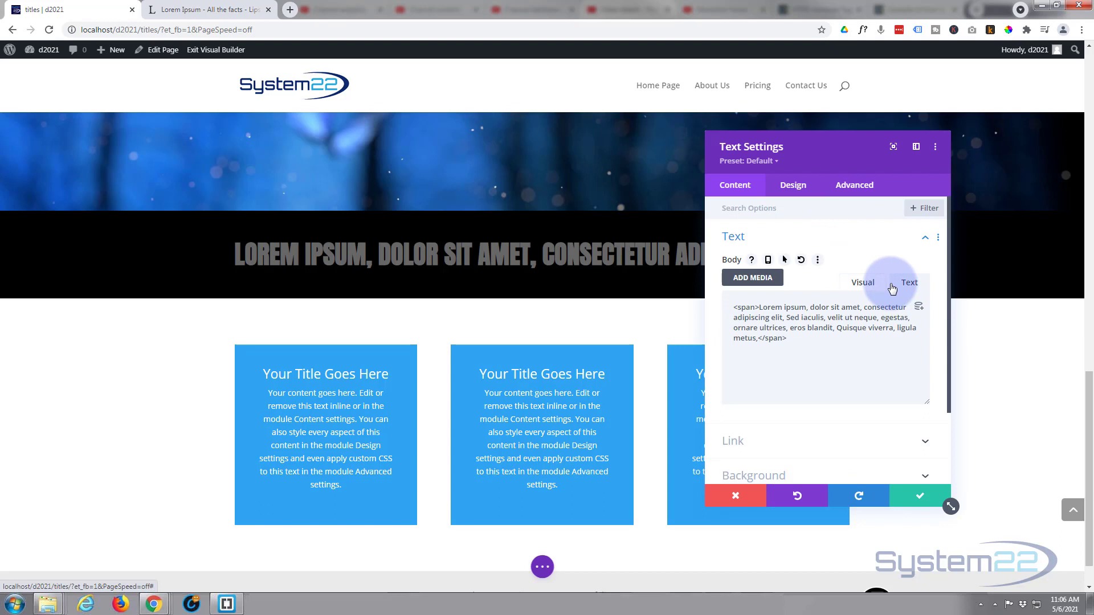
left_click(866, 284)
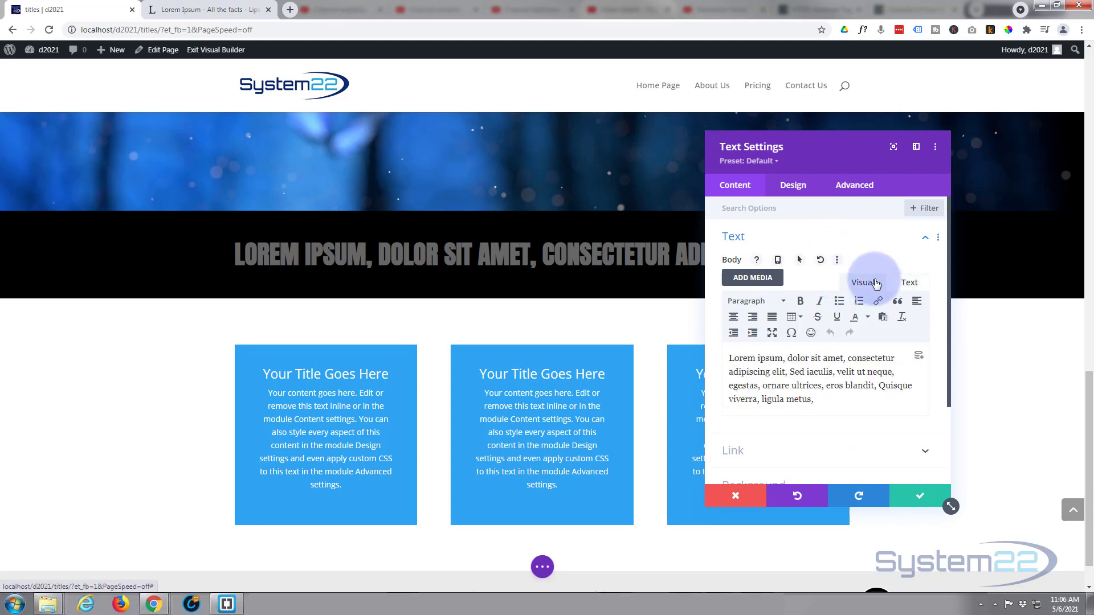
left_click(906, 285)
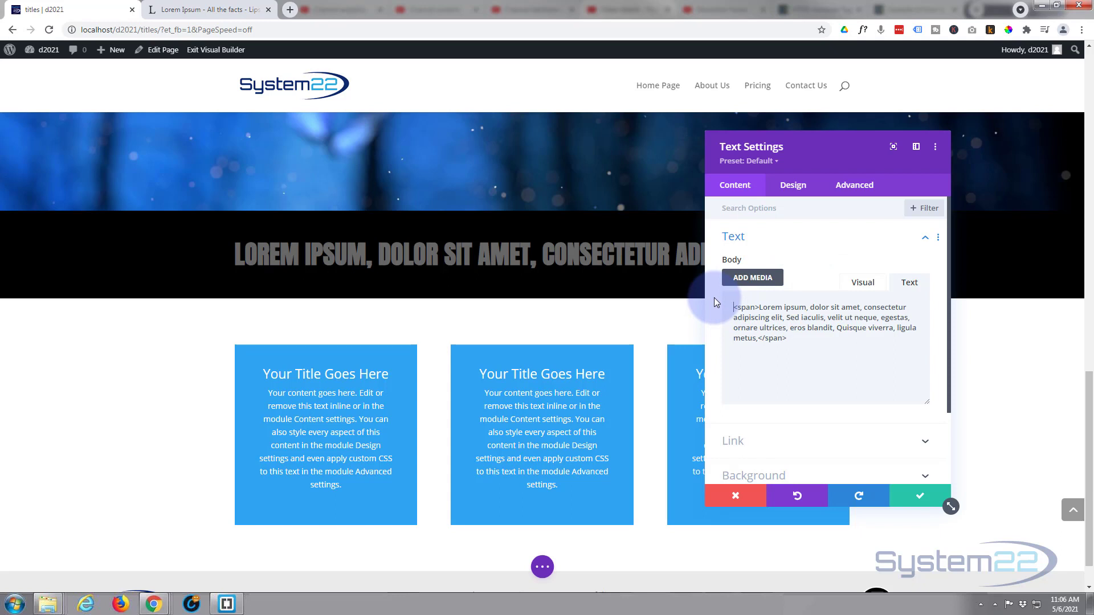
Wrap the span in <marquee> and </marquee> tags so the text scrolls horizontally.
type("<")
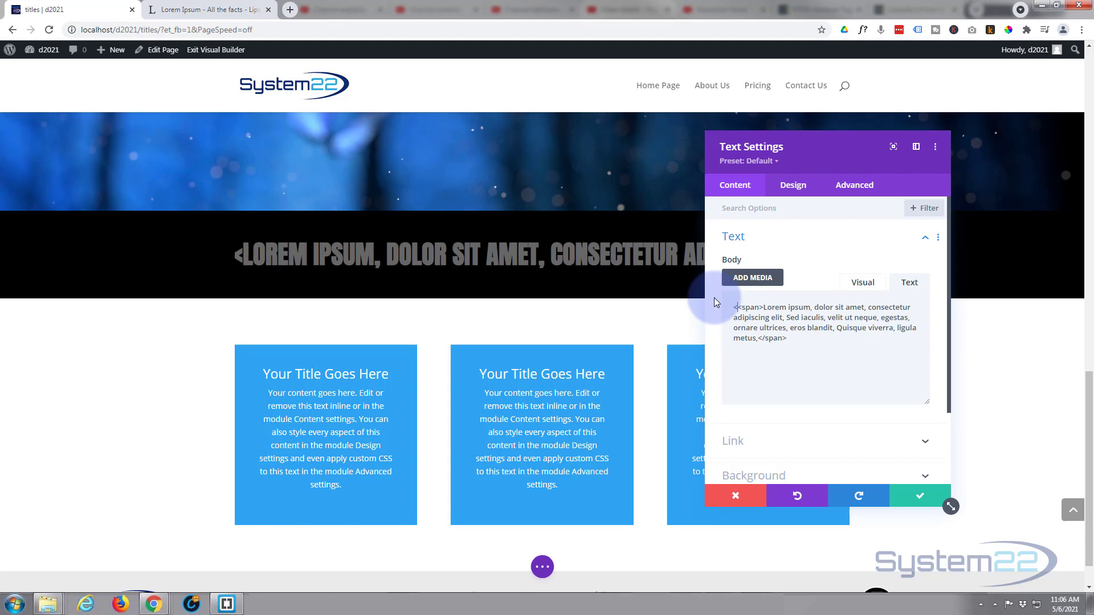
type(">")
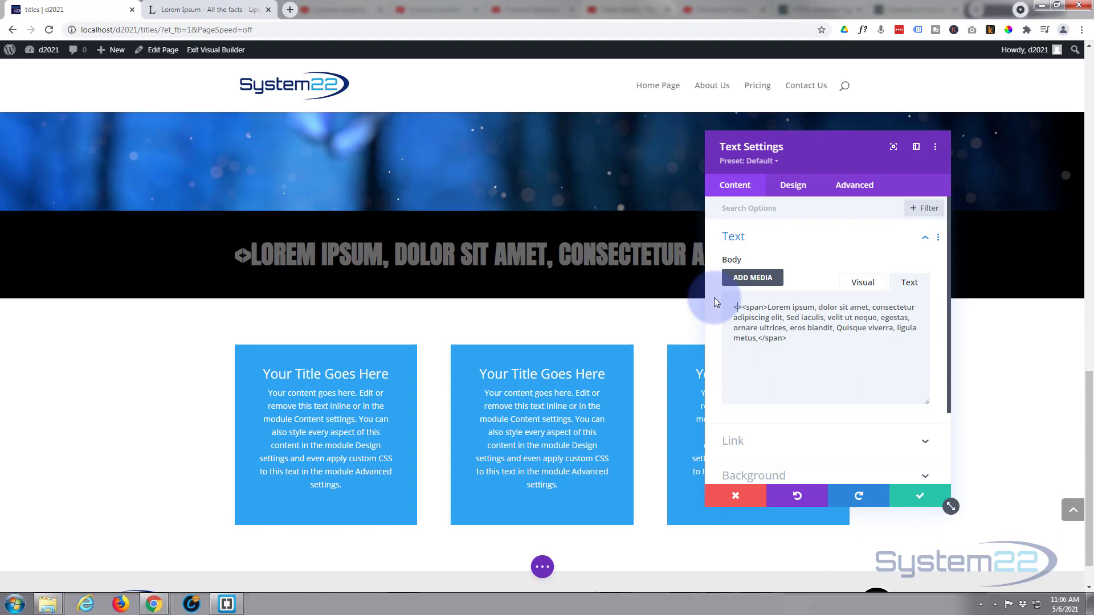
type("mar")
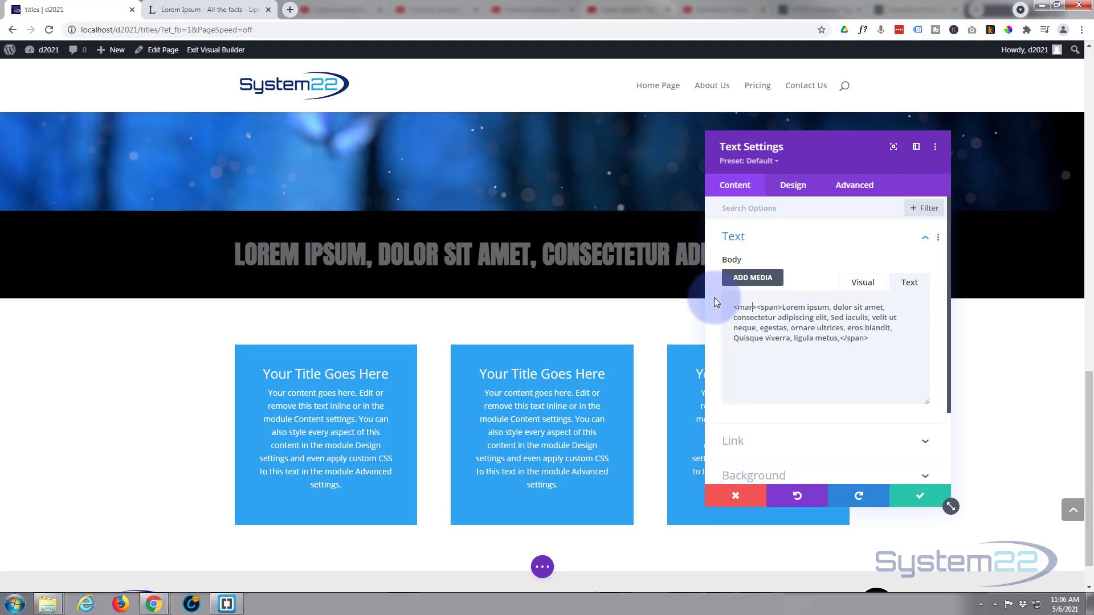
type("quee>")
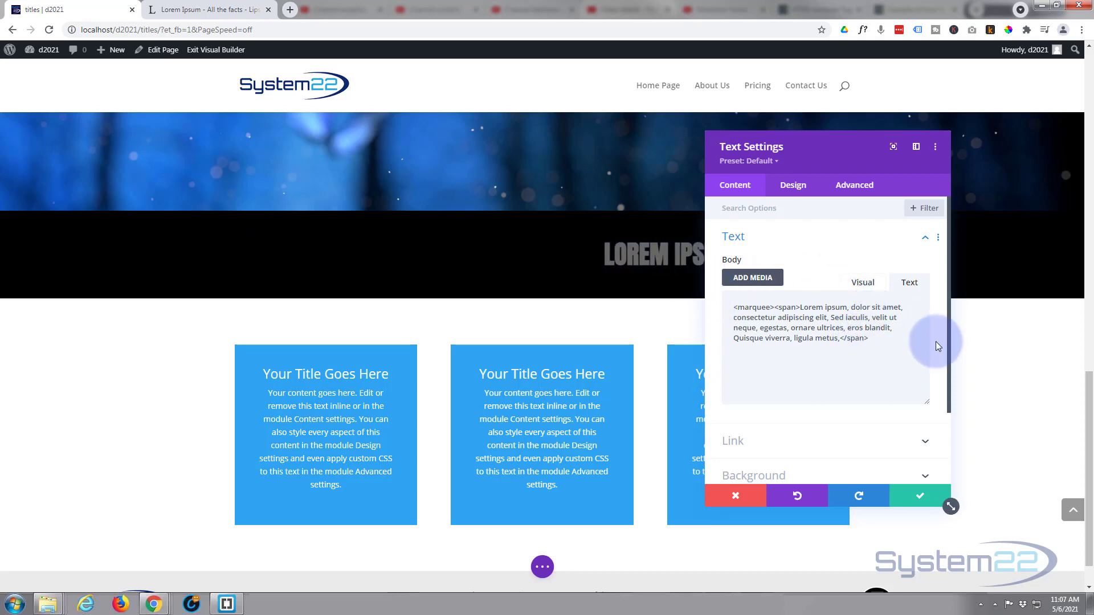
type("</span")
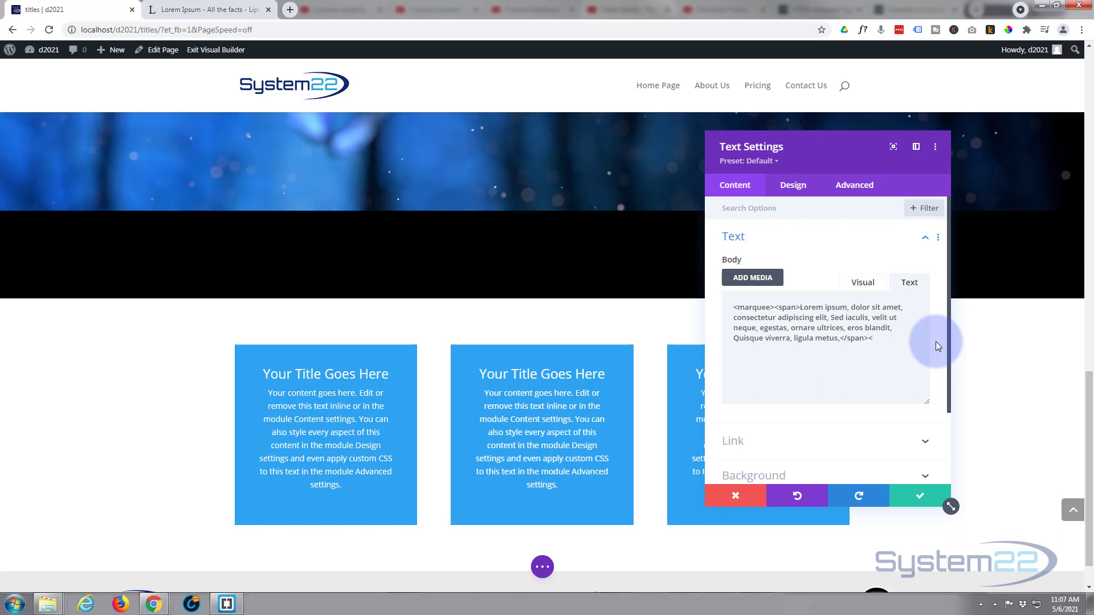
type("></marquee>")
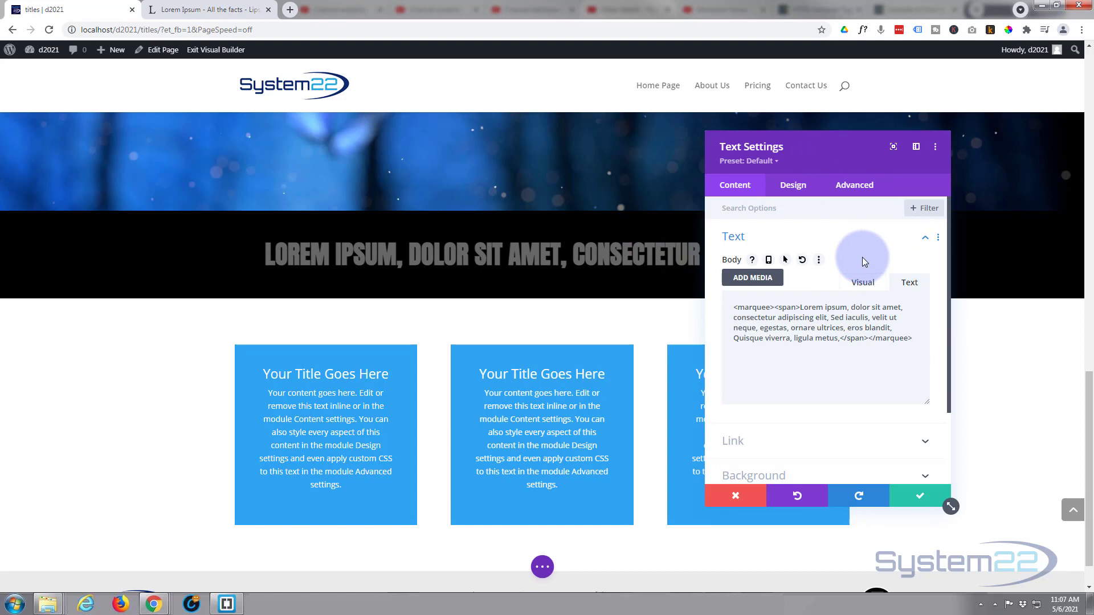
Make the marquee text white, save the text module, then save the page and leave the builder.
left_click(796, 191)
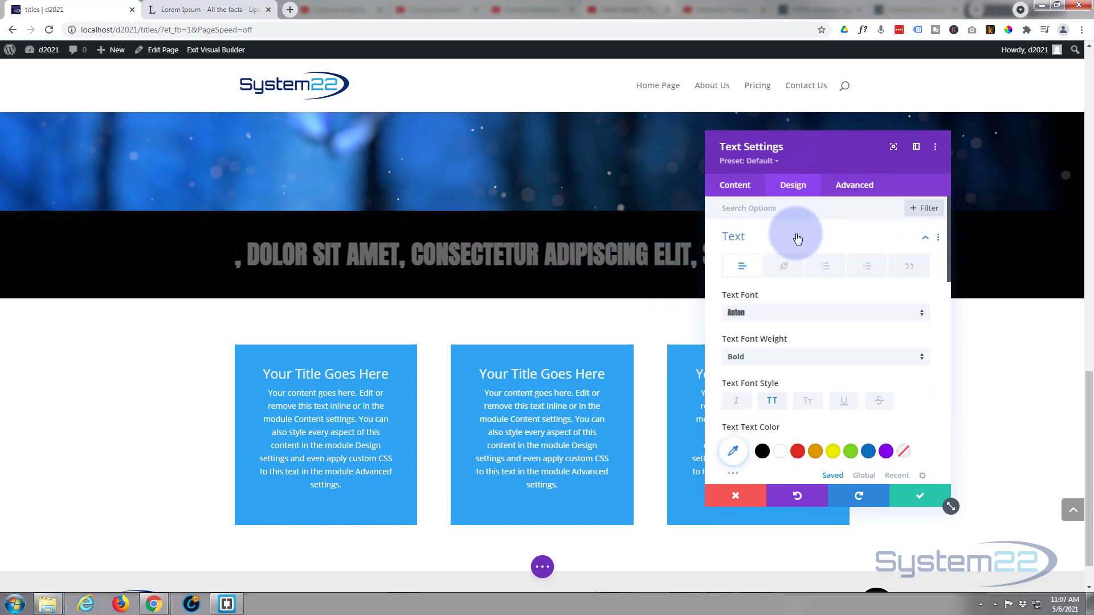
left_click(780, 452)
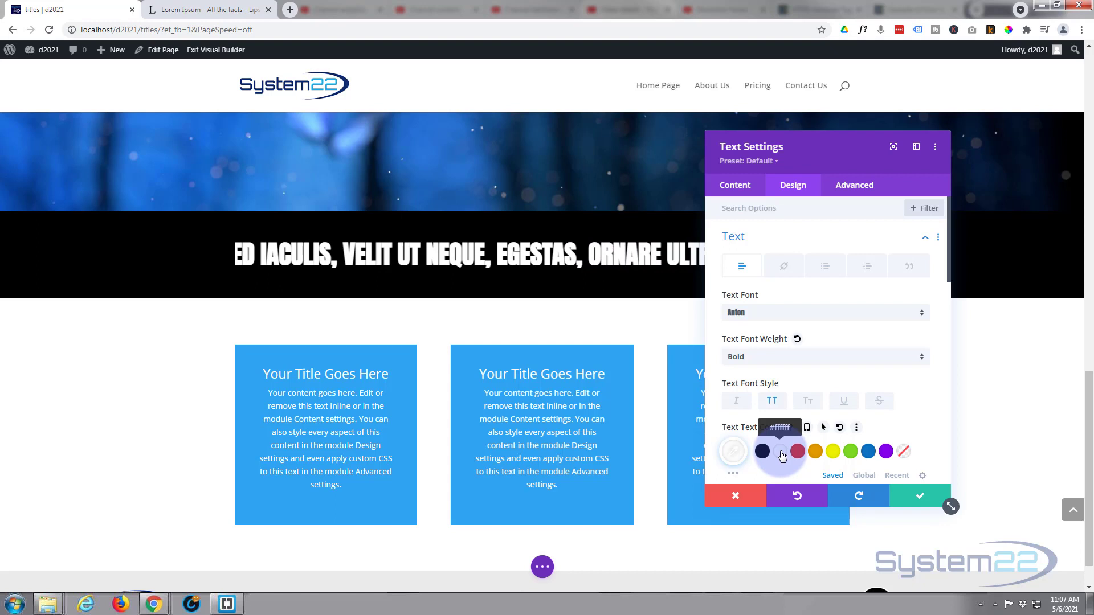
left_click(911, 498)
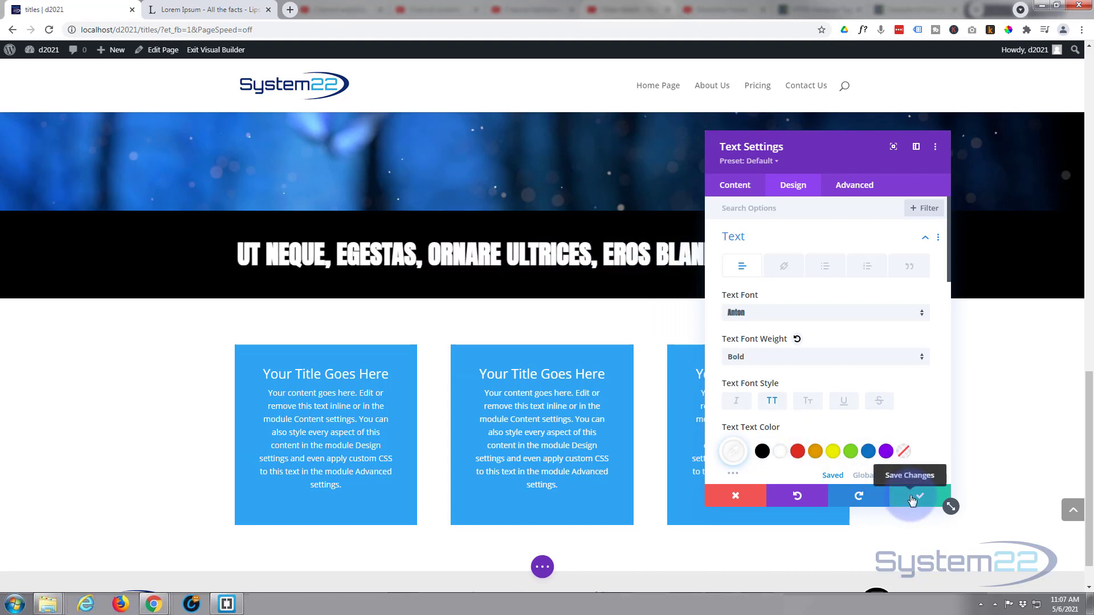
left_click(912, 499)
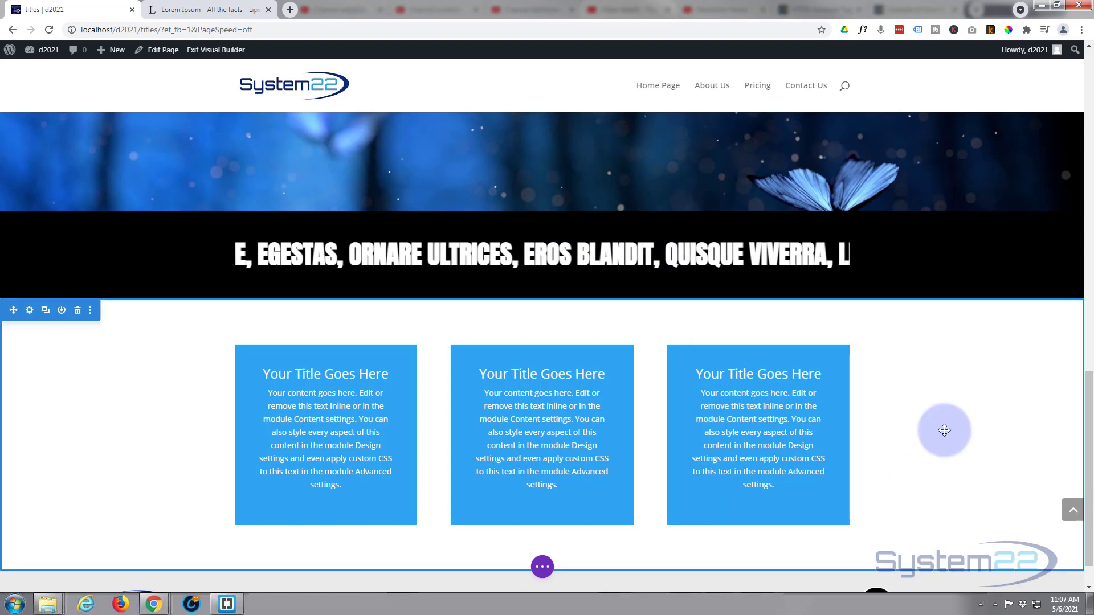
left_click(542, 568)
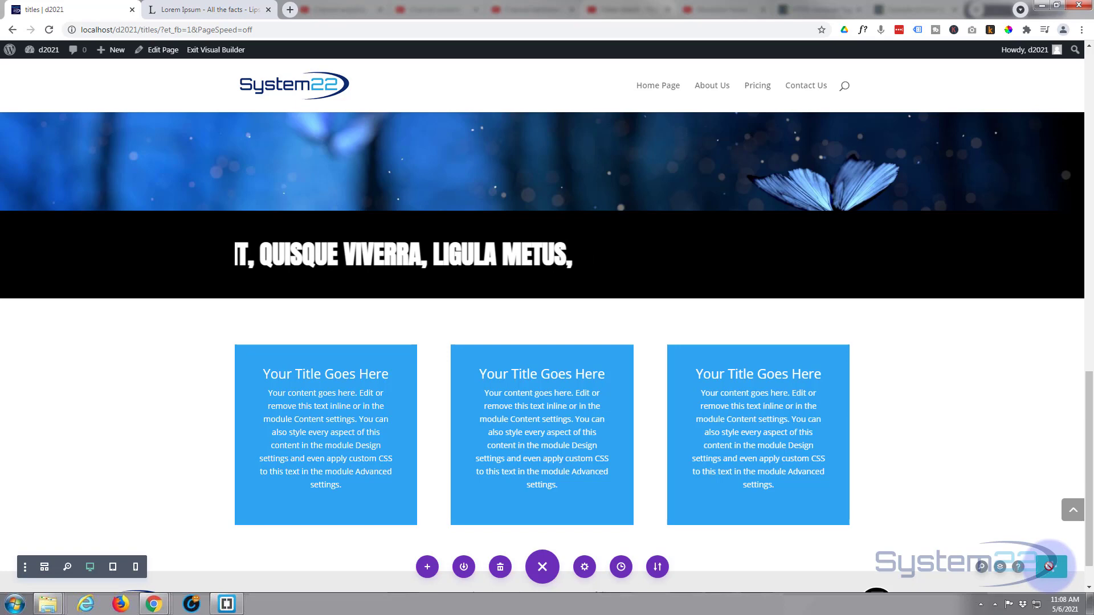
left_click(221, 52)
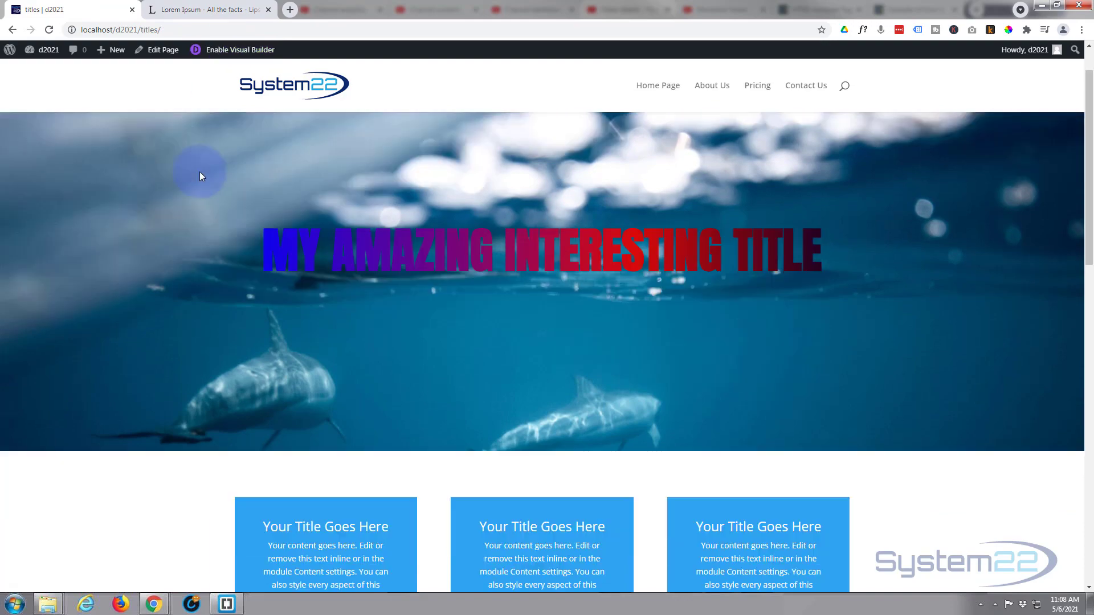
Scroll down the live page to view the white marquee crossing the black band.
scroll(199, 170, "down", 9)
scroll(199, 170, "down", 3)
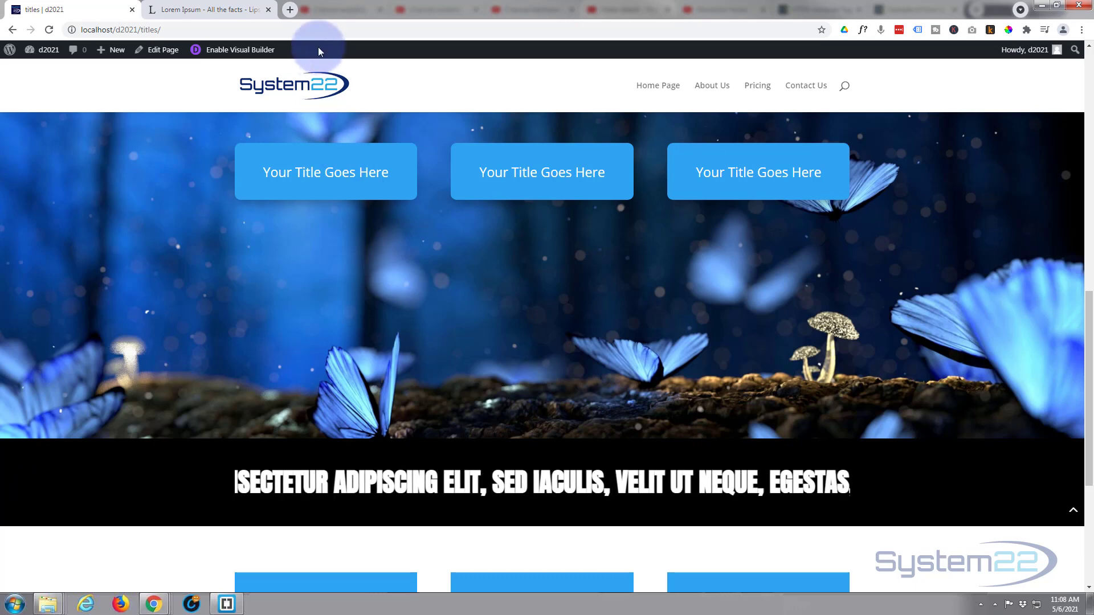
Reopen the page in the visual builder and scroll down to the marquee row.
left_click(255, 51)
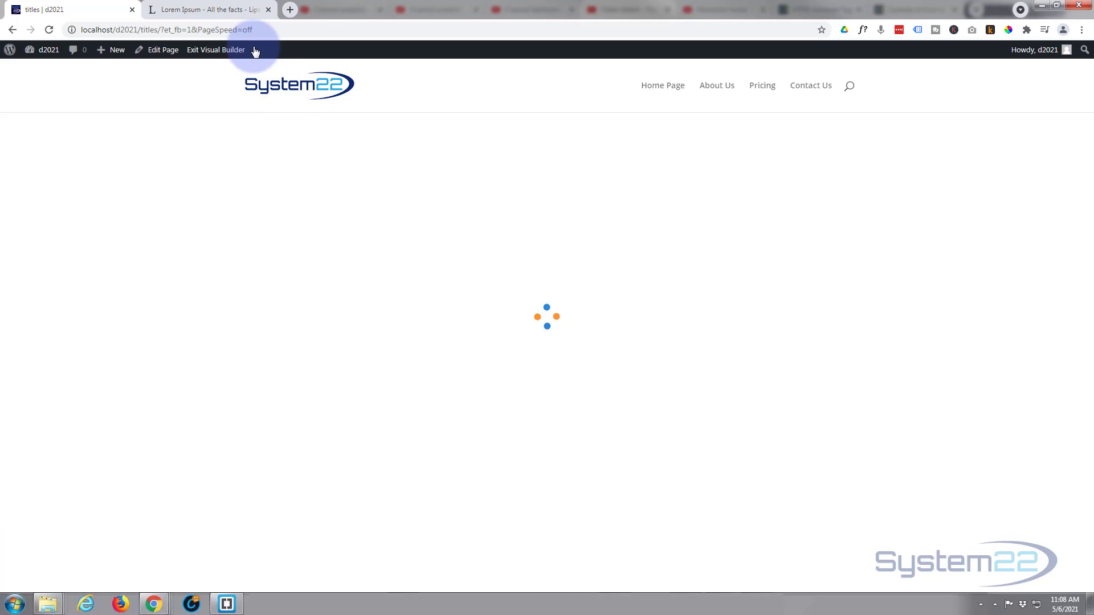
scroll(342, 318, "down", 8)
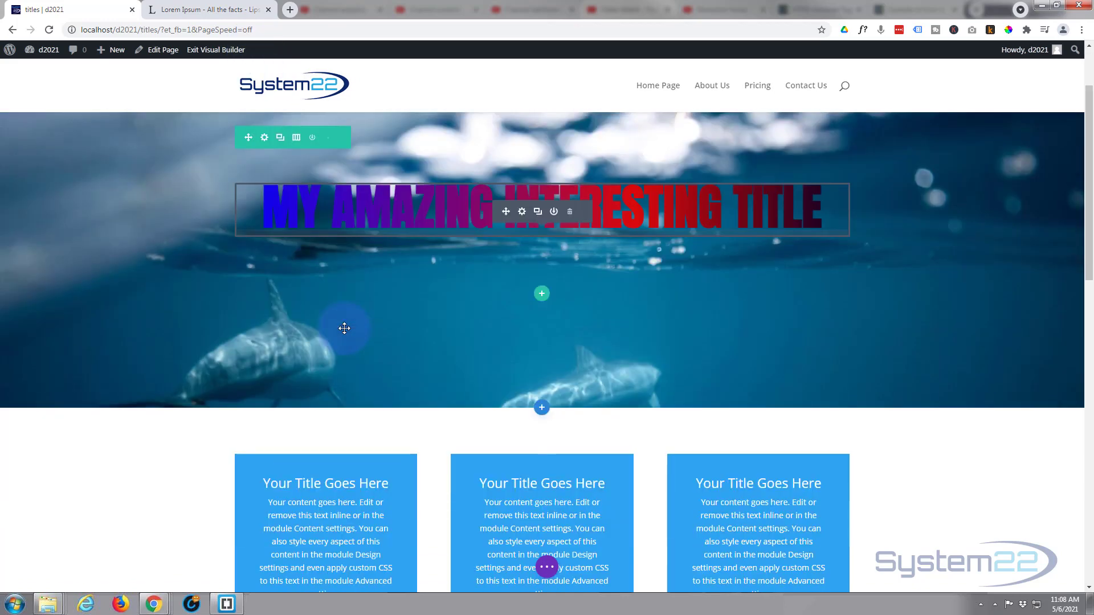
scroll(345, 329, "down", 8)
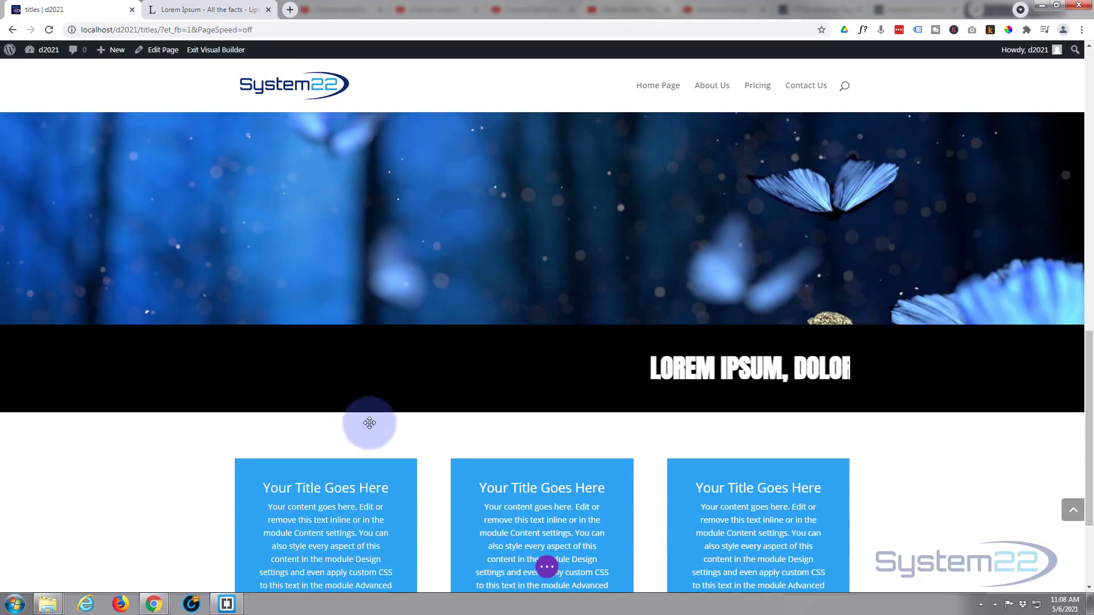
mouse_move(378, 386)
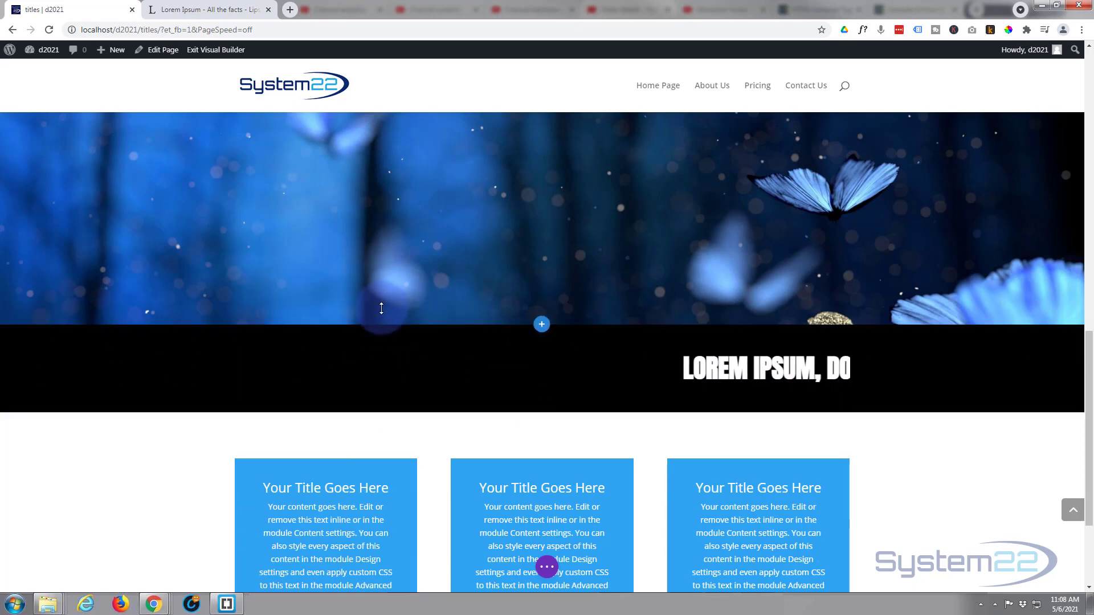
mouse_move(372, 333)
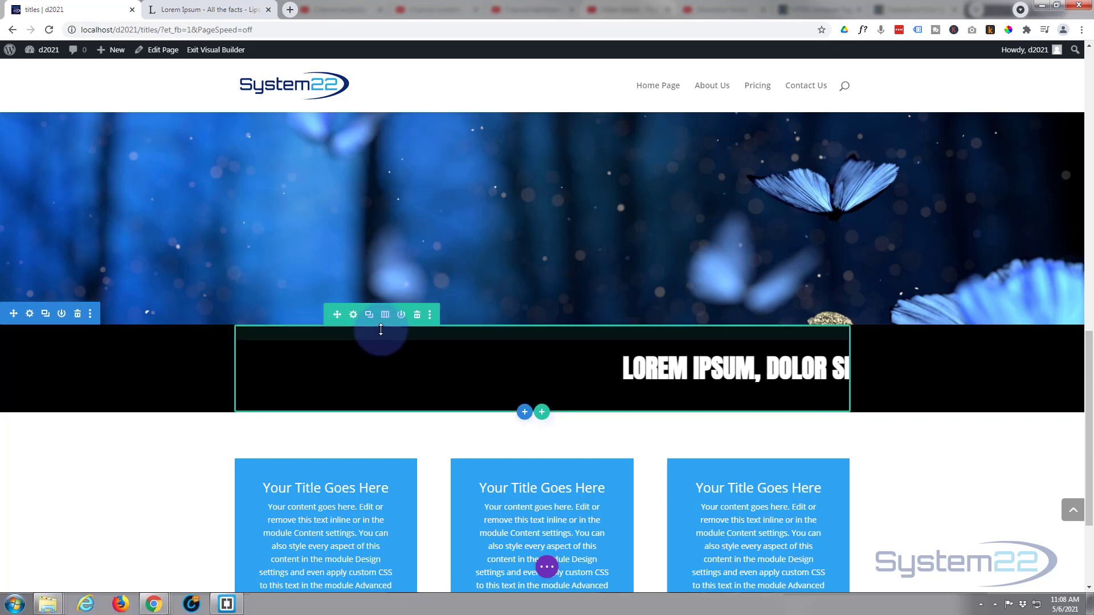
Set the marquee row's width and max width to 100% and save the row.
left_click(353, 315)
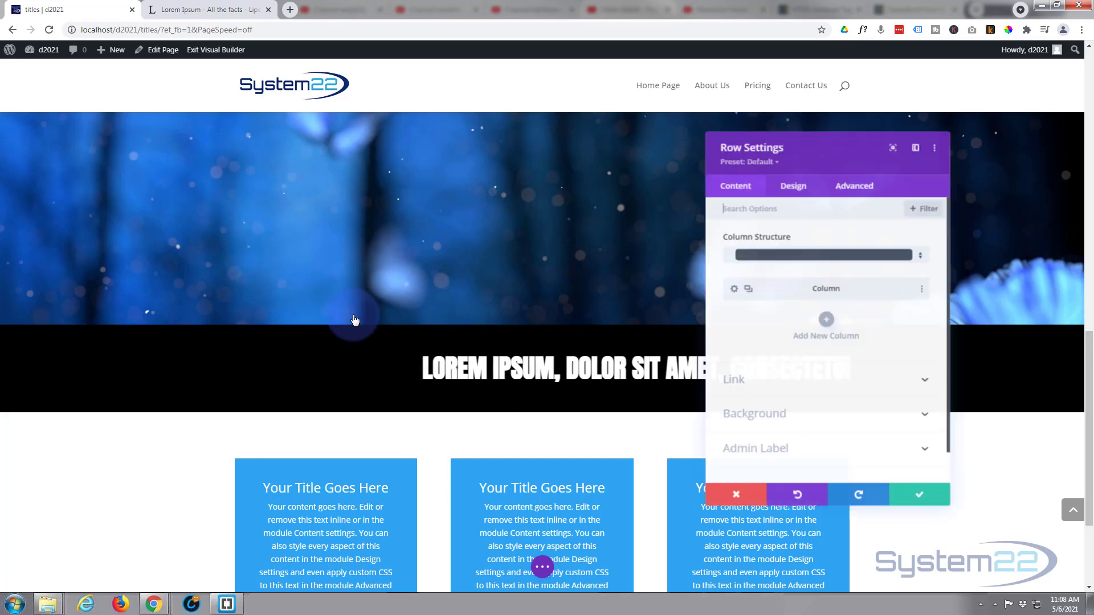
left_click(792, 186)
left_click(798, 238)
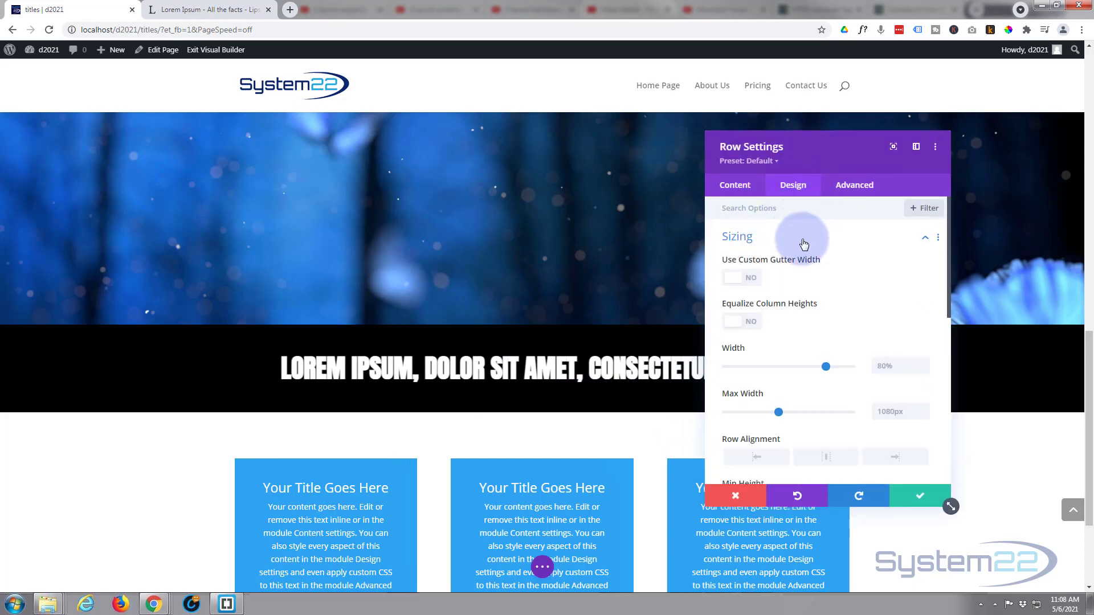
scroll(821, 296, "down", 2)
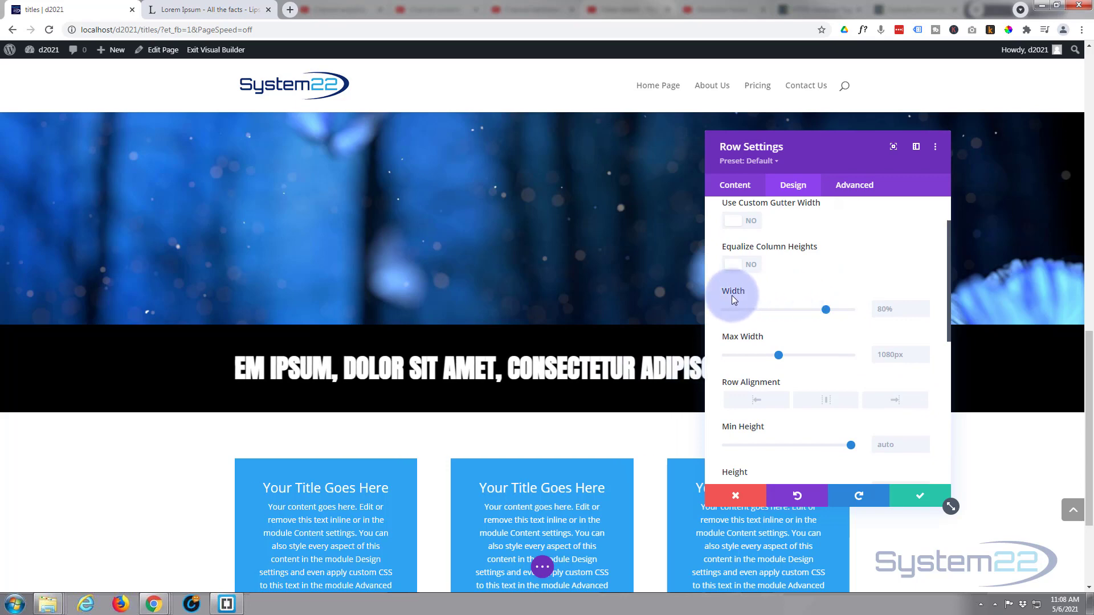
left_click_drag(826, 252, 866, 254)
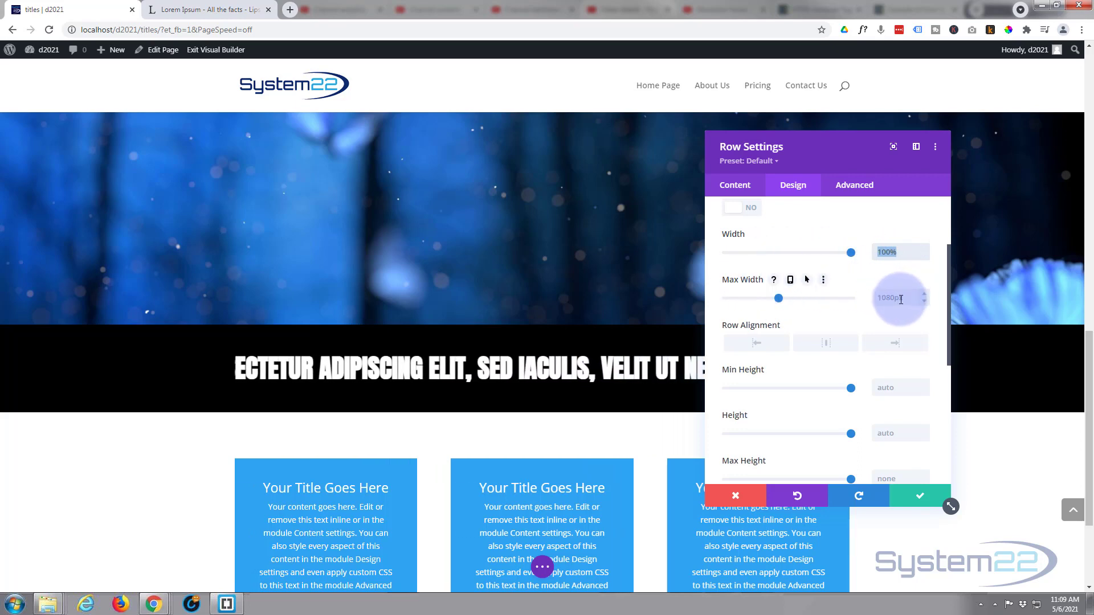
left_click(870, 298)
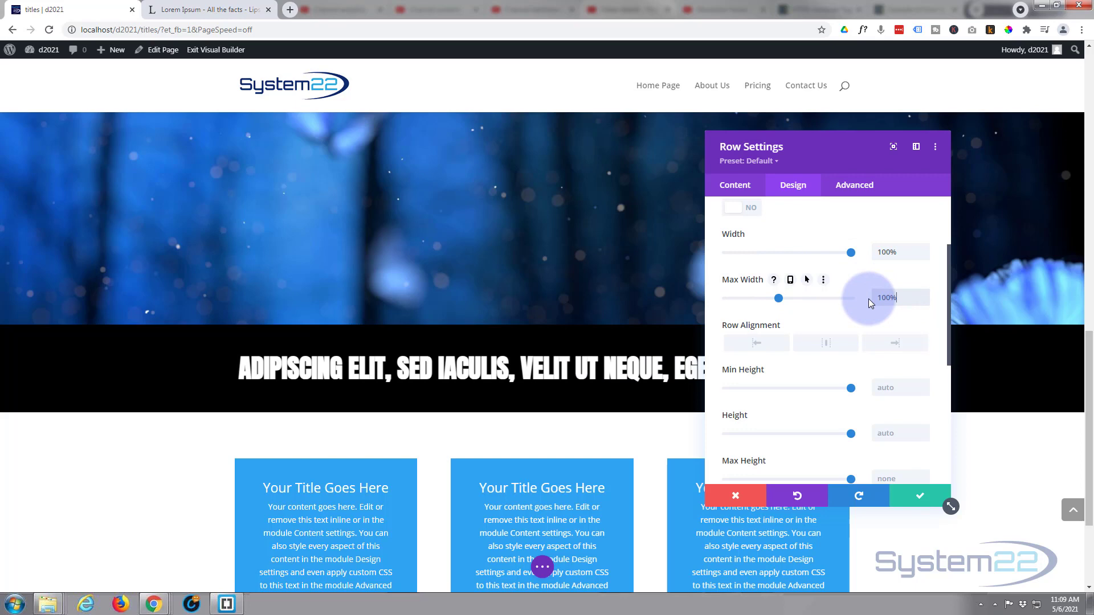
type("100%")
key("Return")
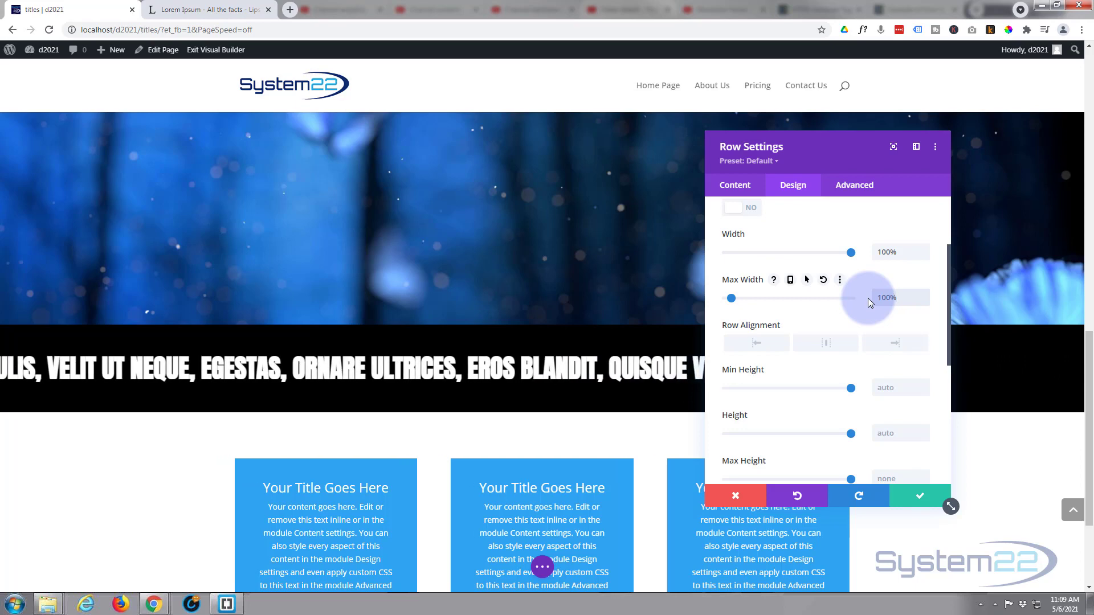
left_click(916, 497)
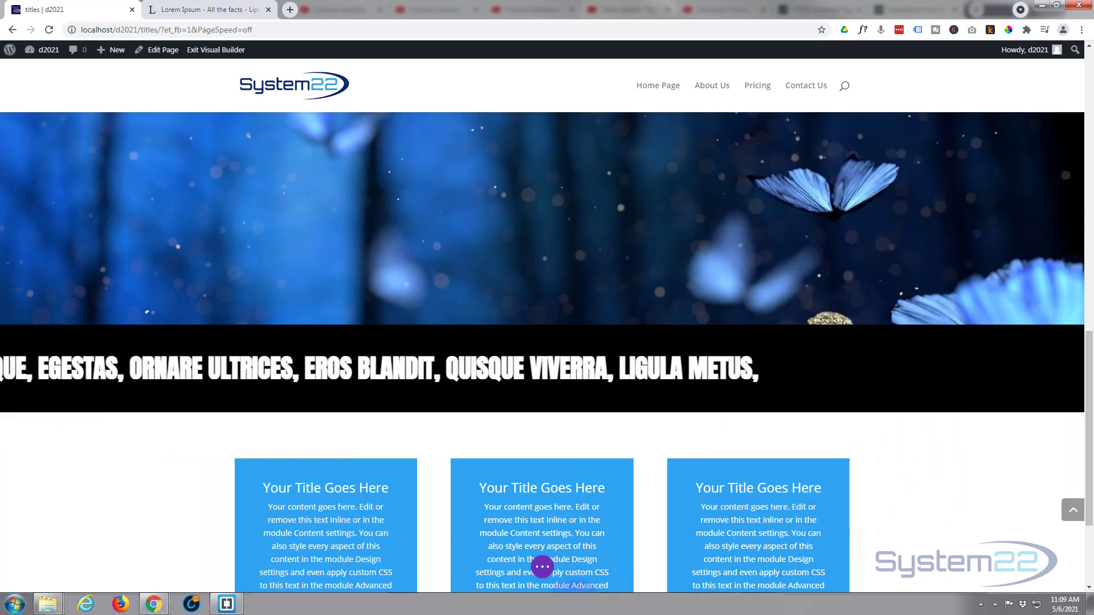
Save the page and exit the visual builder to the live page.
mouse_move(431, 601)
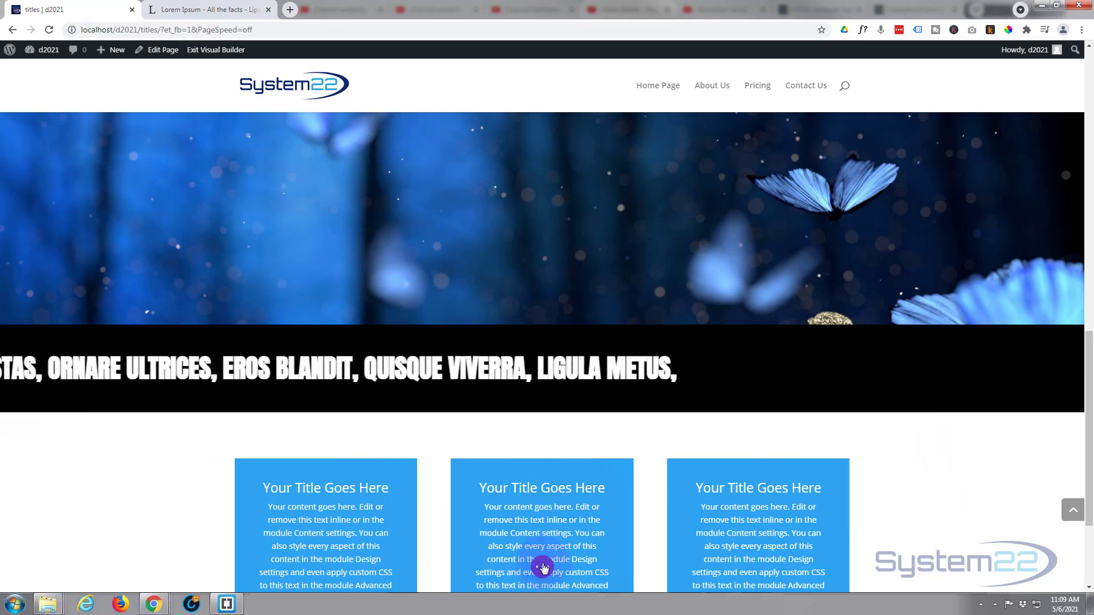
left_click(543, 568)
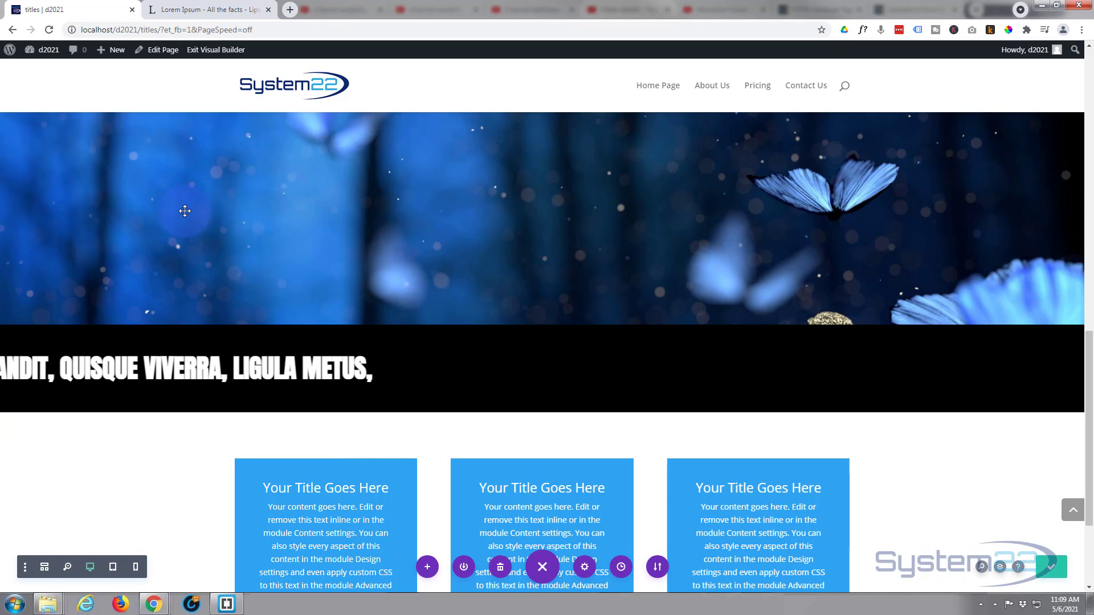
left_click(224, 51)
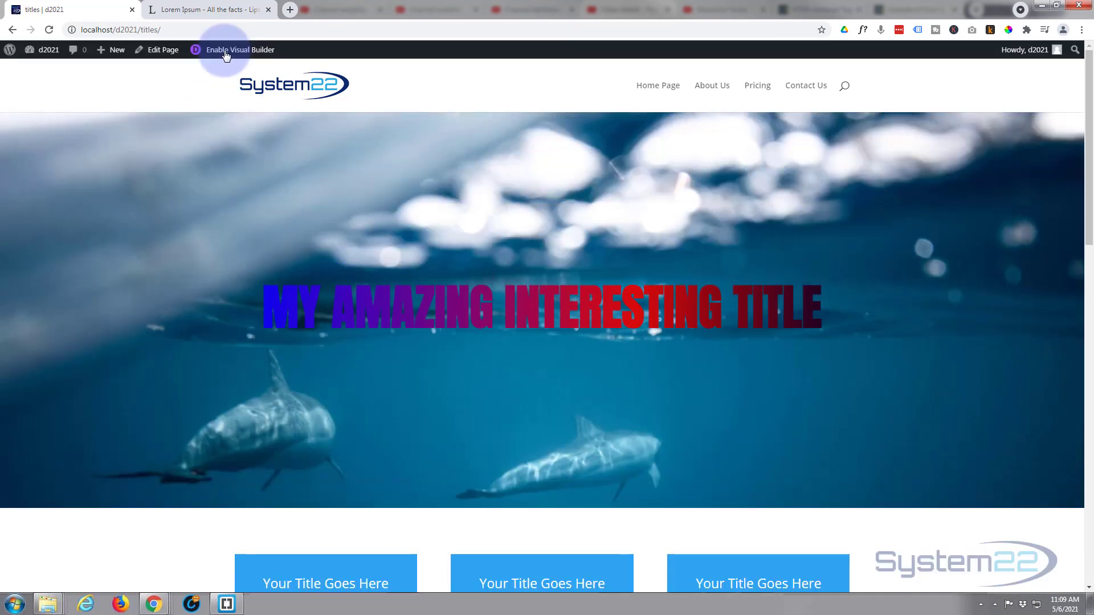
Scroll down the live page to check the marquee spanning the full-width black band.
scroll(192, 212, "down", 7)
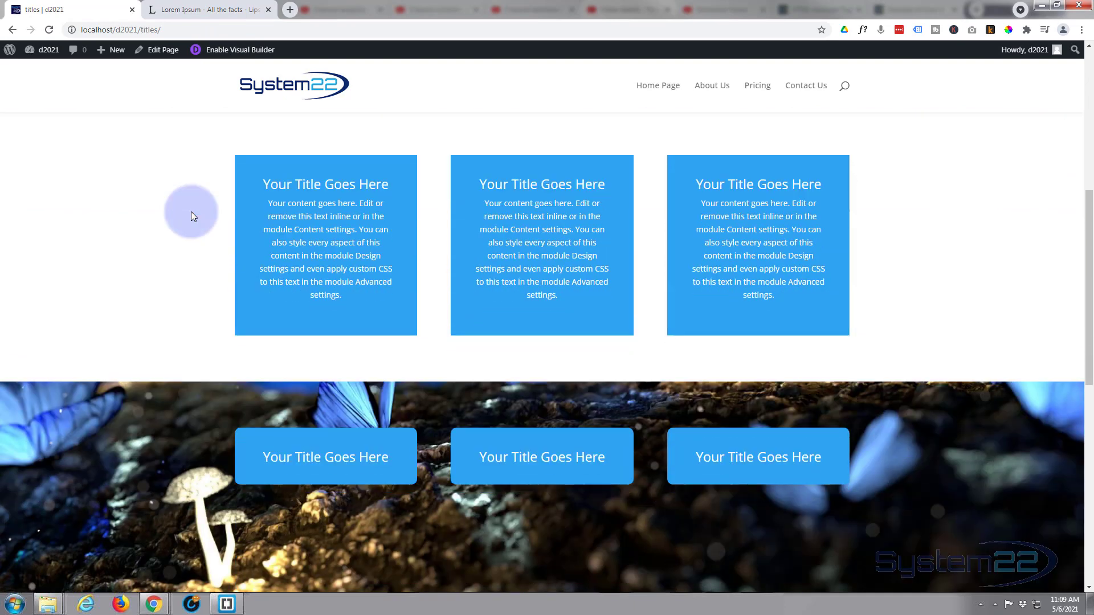
scroll(190, 211, "down", 6)
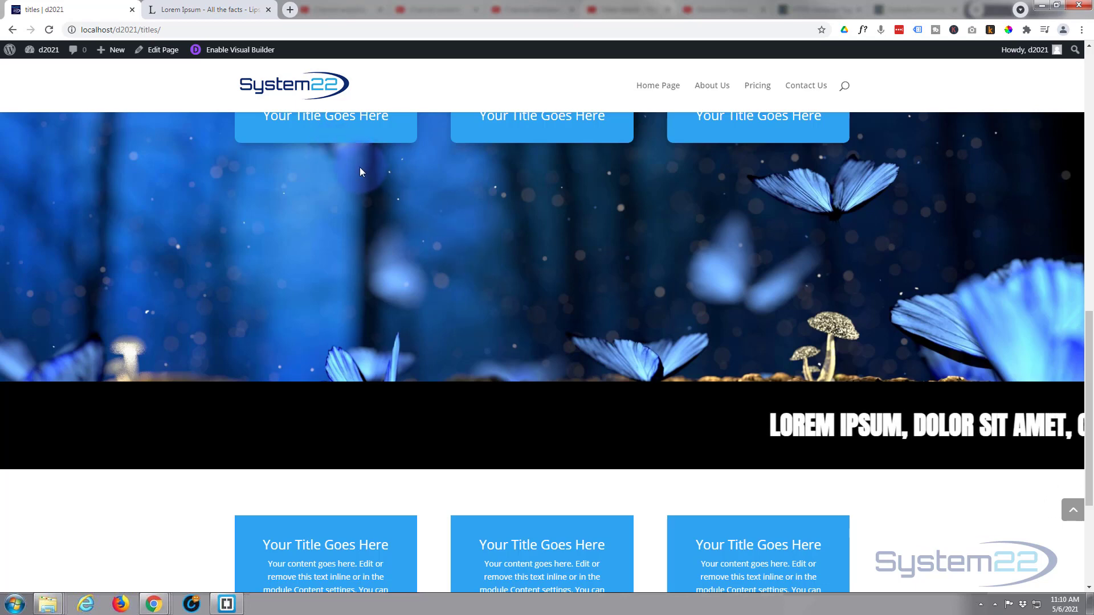
Reopen the visual builder and bring up the scrolling text module's settings.
left_click(231, 55)
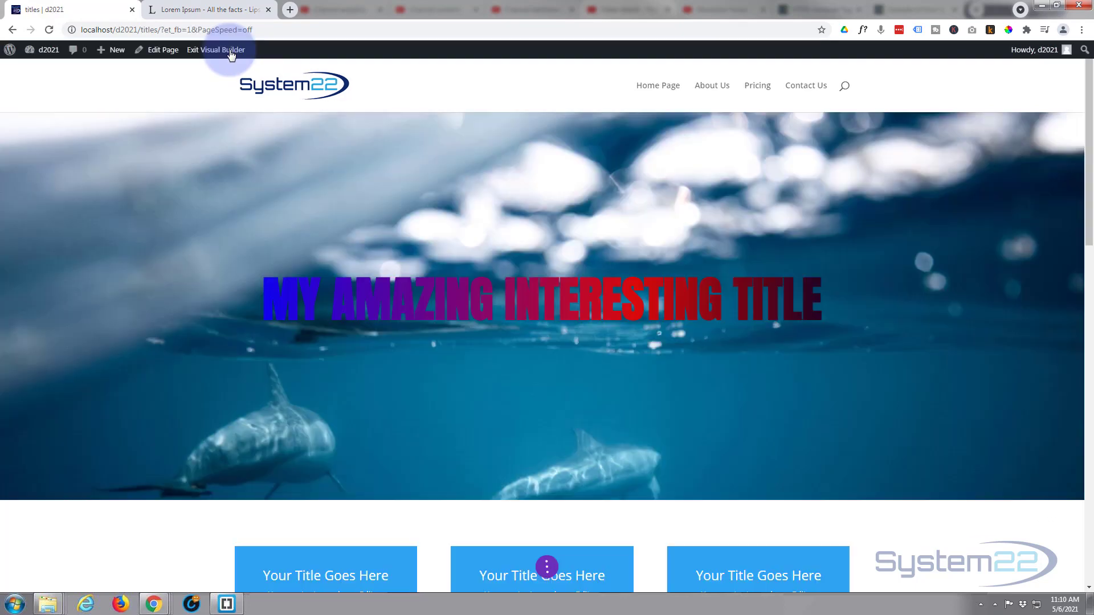
scroll(231, 194, "down", 8)
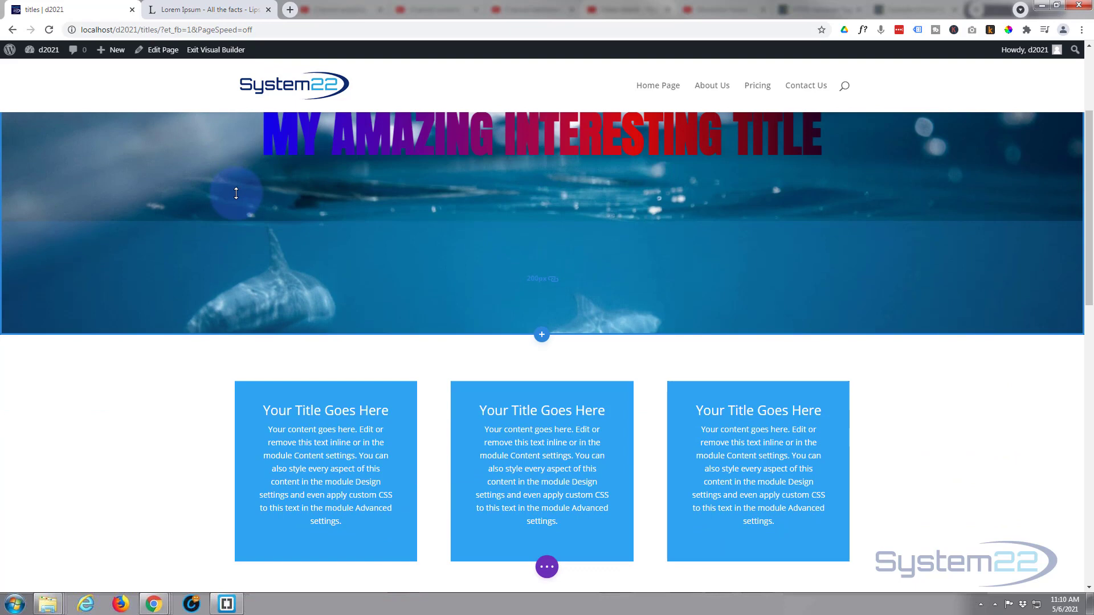
scroll(236, 194, "down", 5)
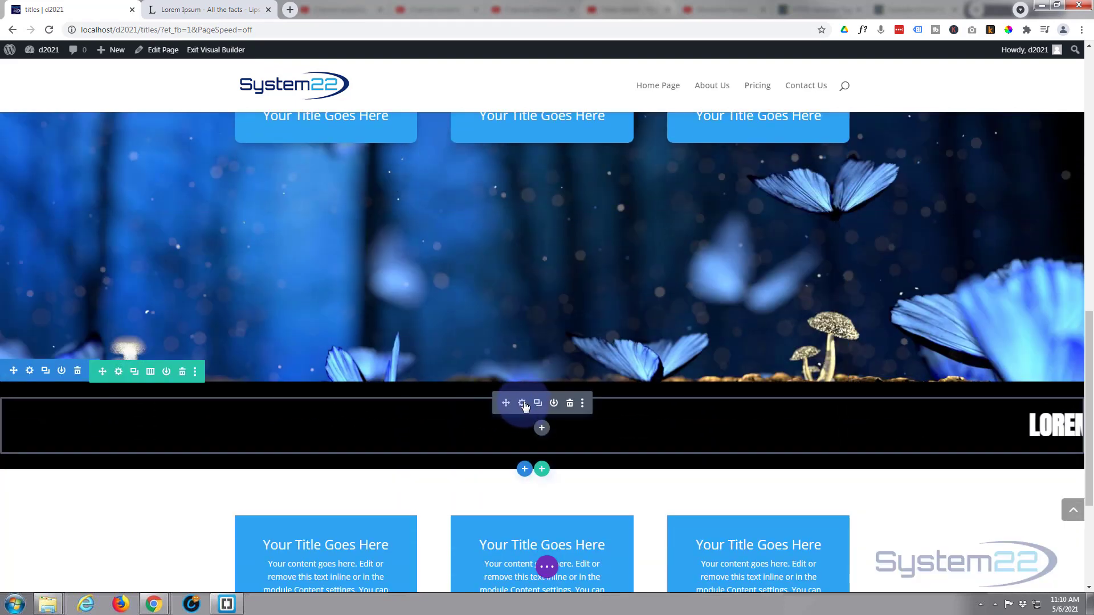
left_click(522, 403)
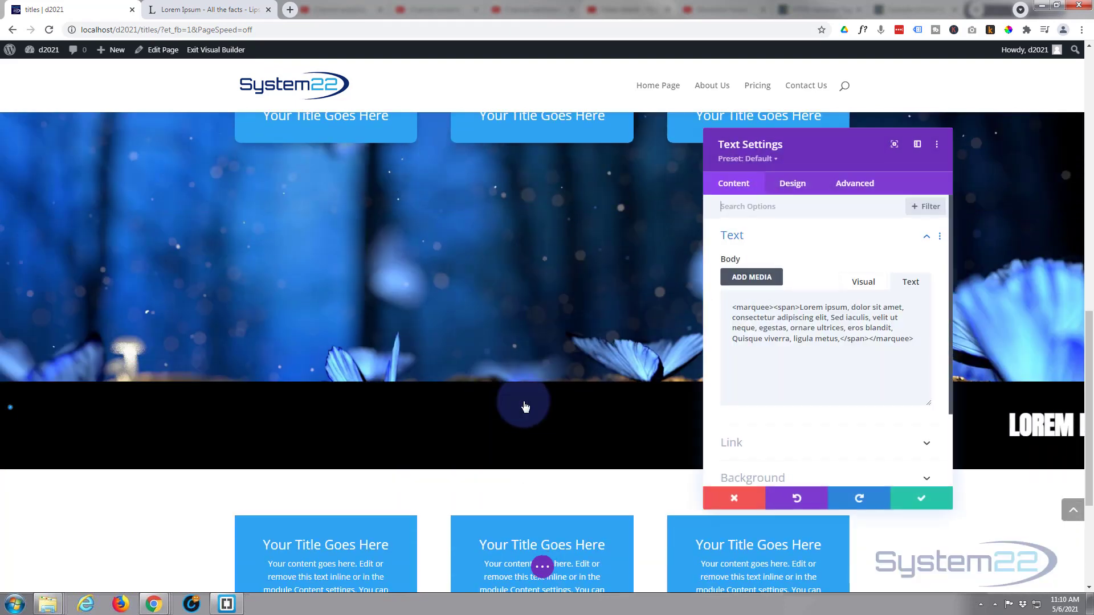
Delete the opening <marquee> tag from the body HTML, then select 'Lorem ipsum' in the Visual view.
left_click(861, 285)
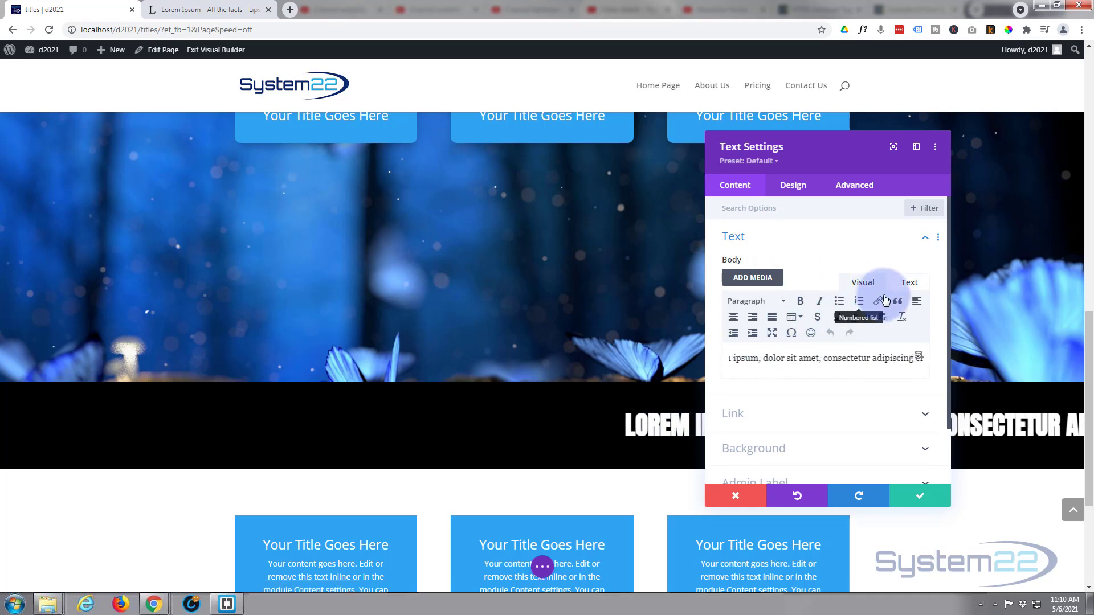
left_click(908, 282)
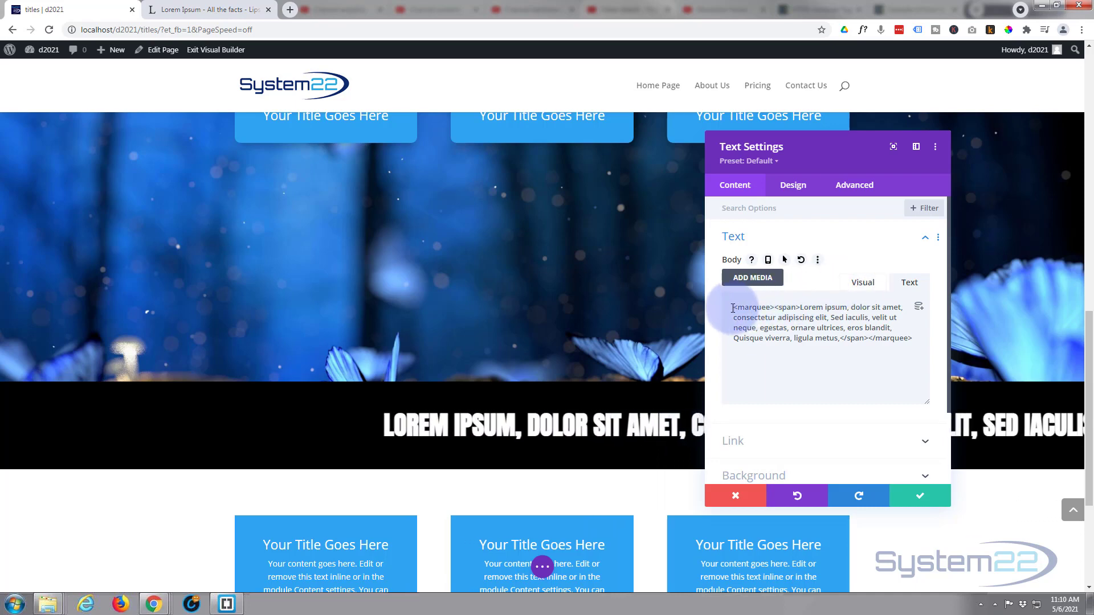
left_click_drag(732, 308, 775, 308)
key("ctrl+c")
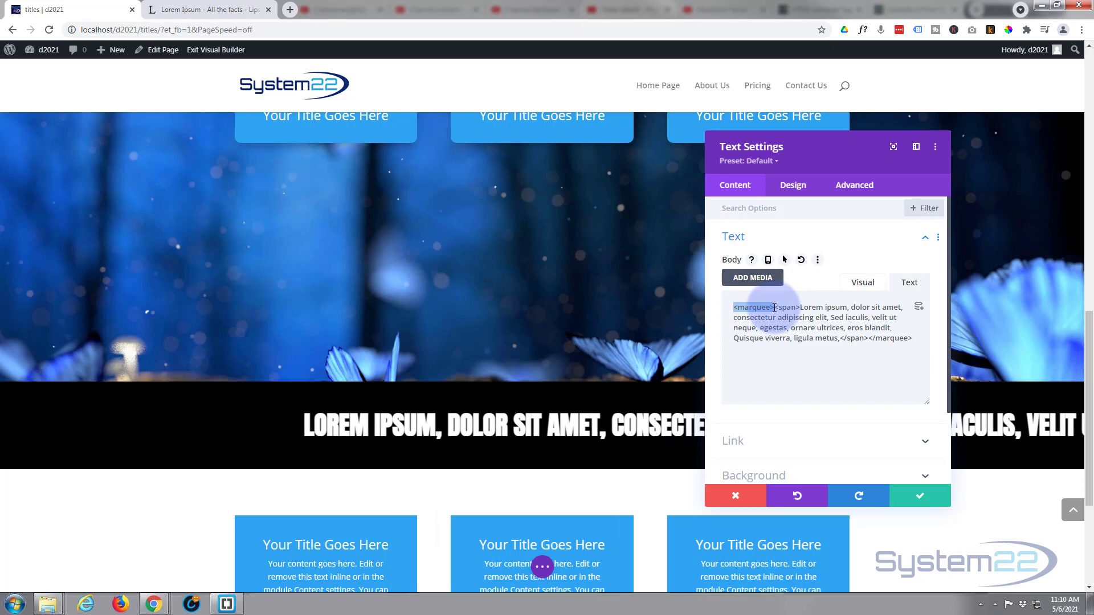
key("BackSpace")
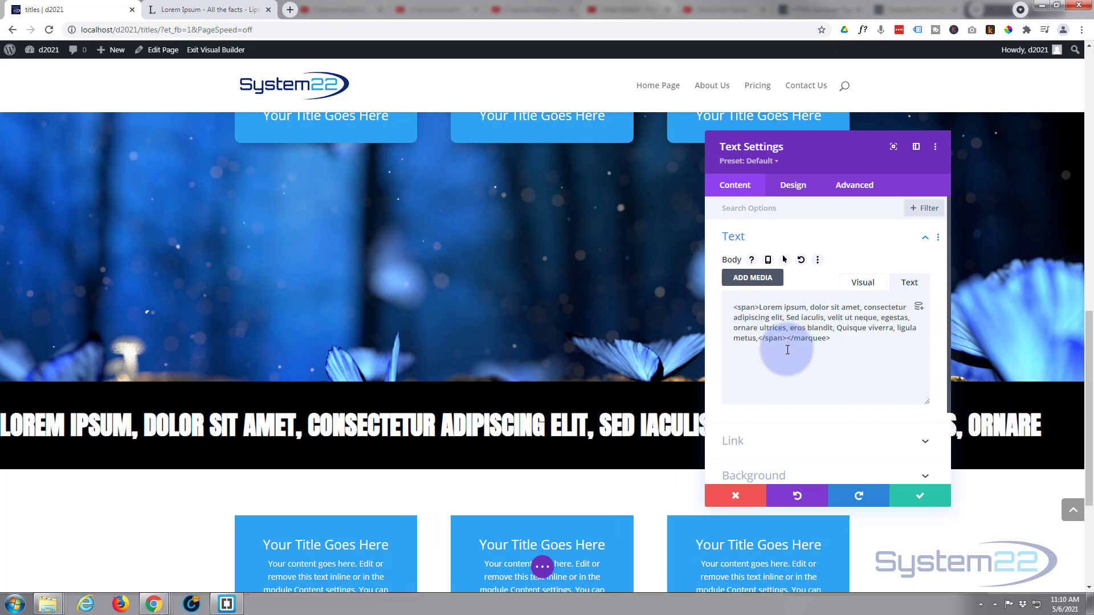
left_click(862, 284)
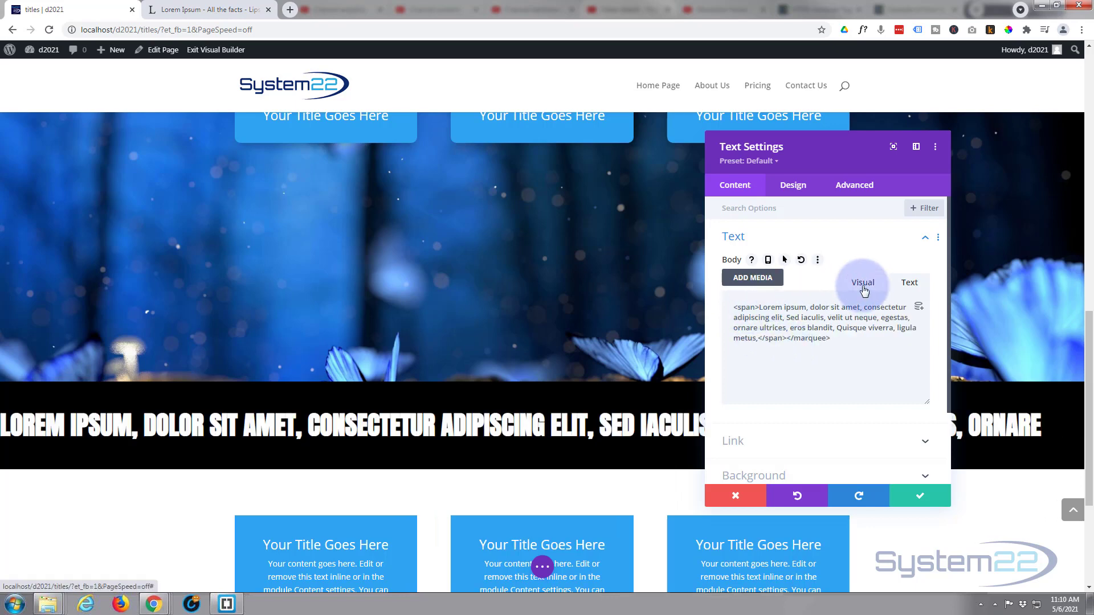
left_click_drag(729, 358, 783, 359)
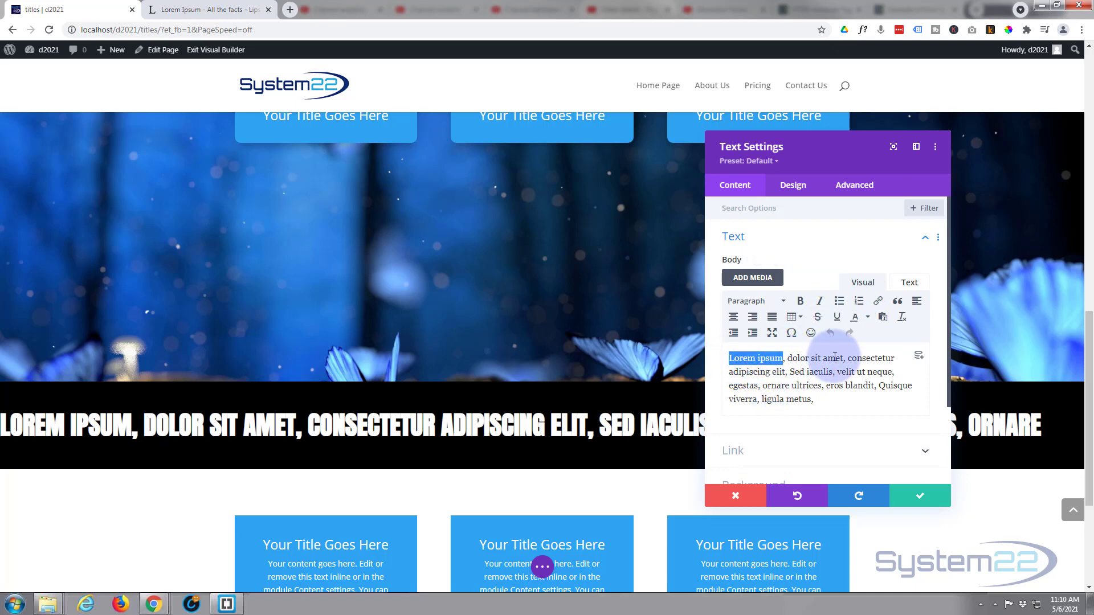
Try linking 'Lorem ipsum', review the link Target options, then cancel without adding a link.
left_click(880, 302)
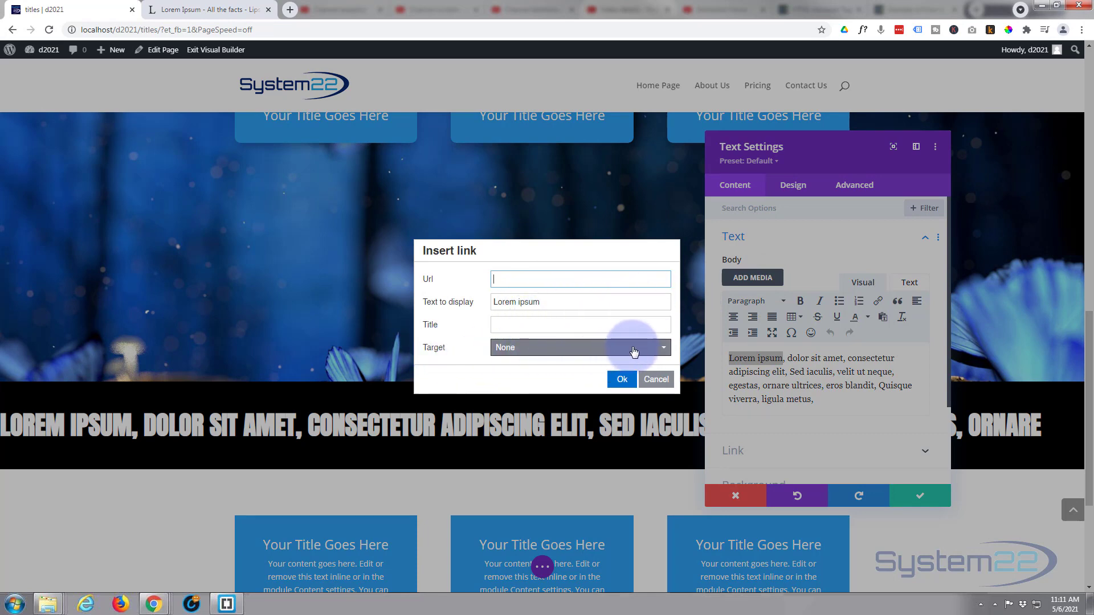
left_click(664, 353)
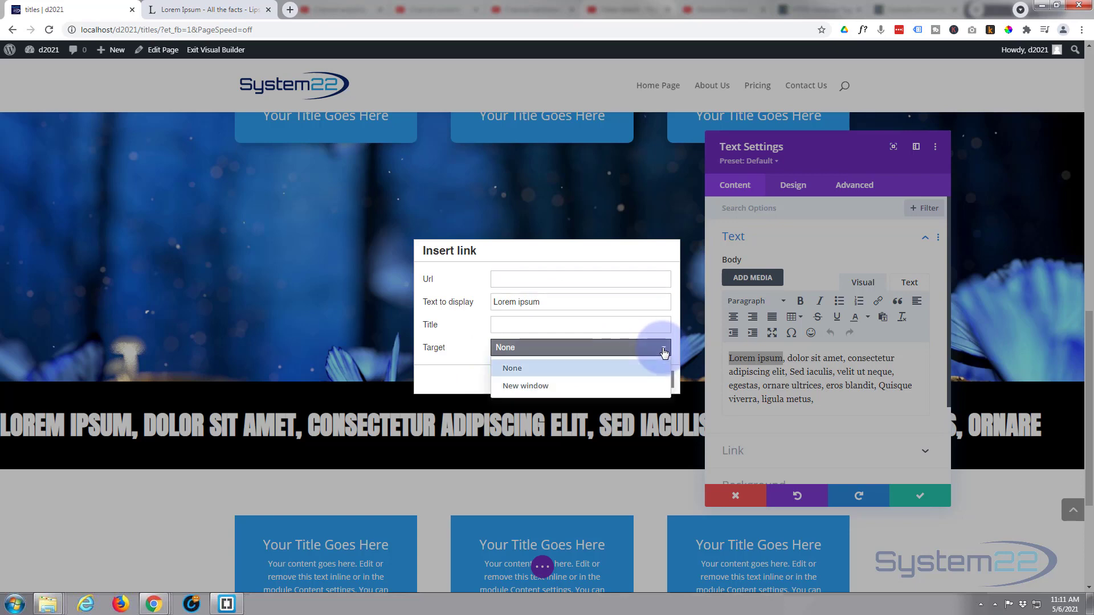
left_click(473, 353)
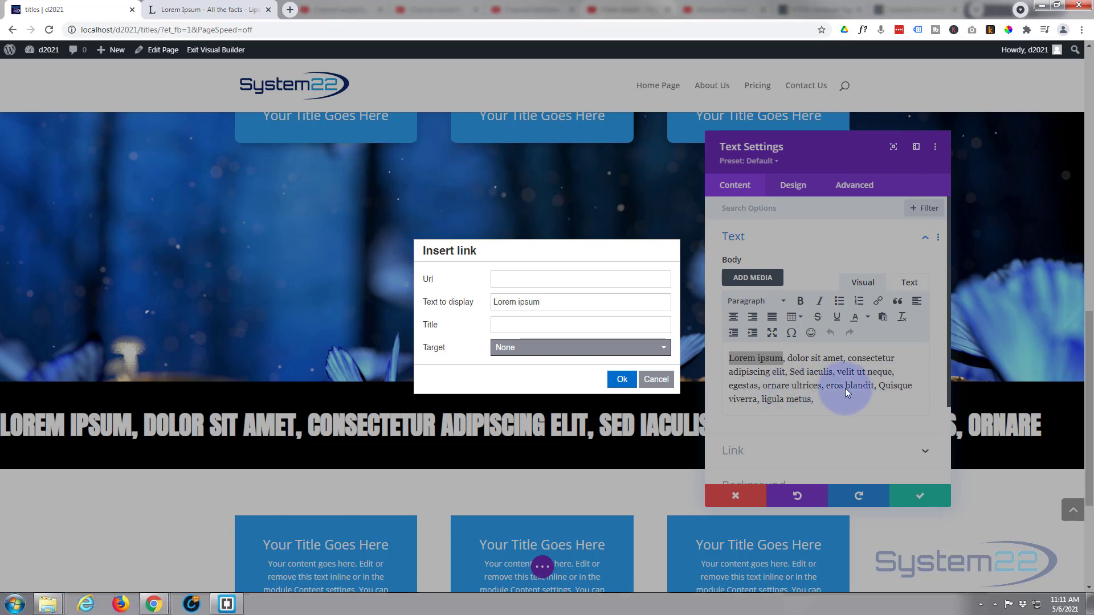
left_click(656, 380)
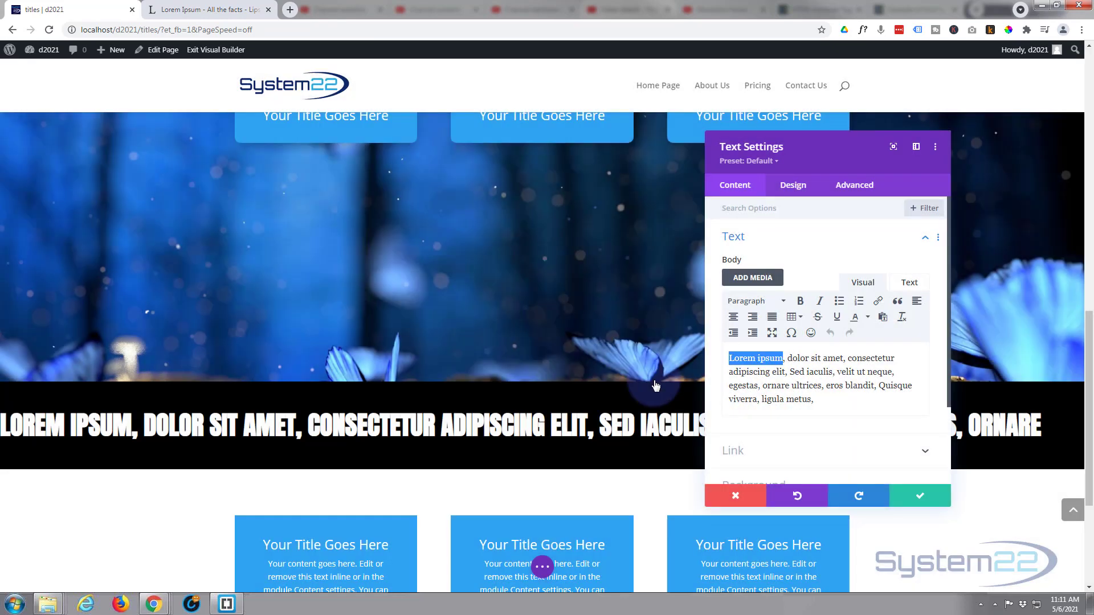
Paste the <marquee> tag back before the span in the body HTML and save the module.
left_click(910, 287)
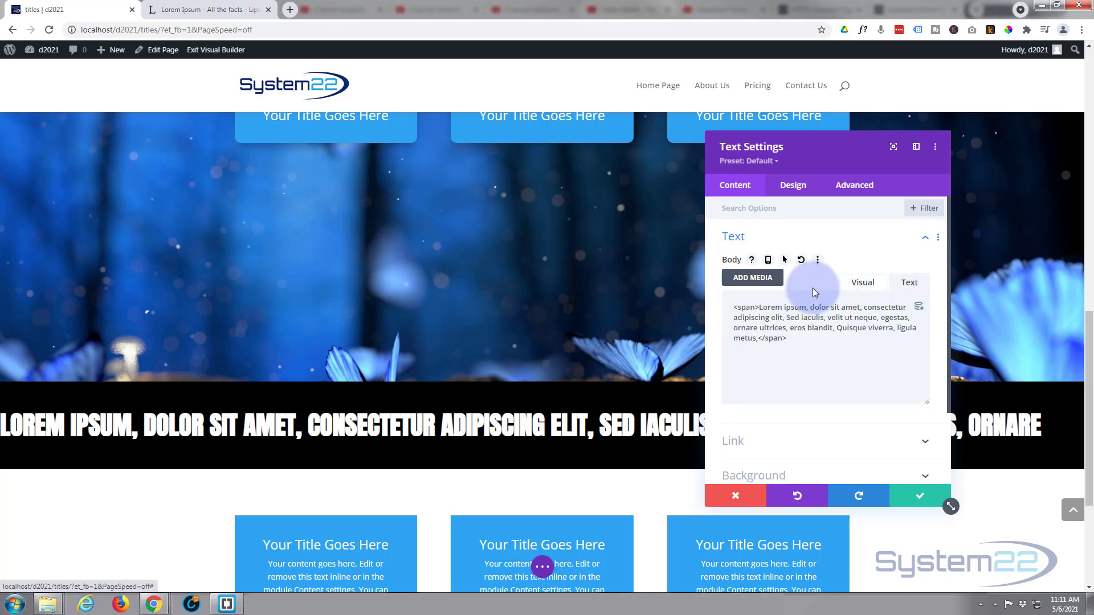
left_click(734, 307)
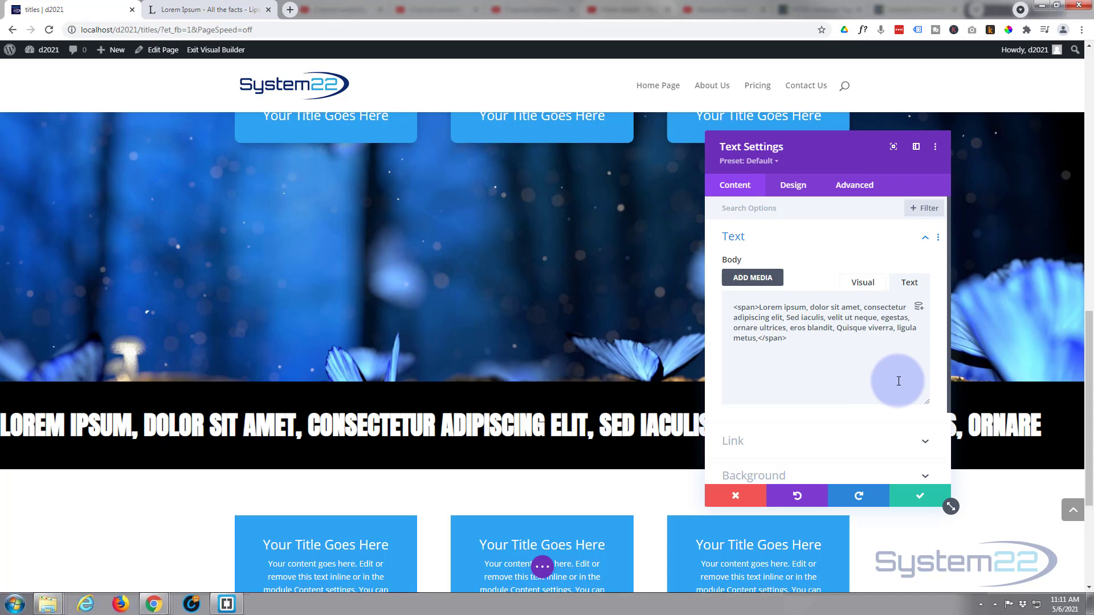
key("ctrl+v")
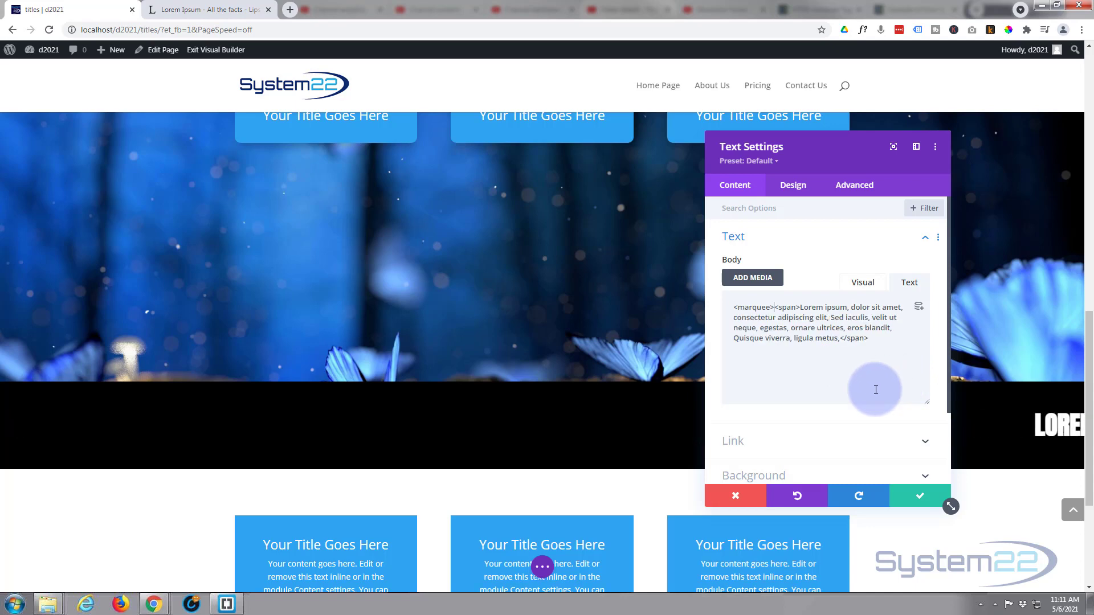
left_click(916, 501)
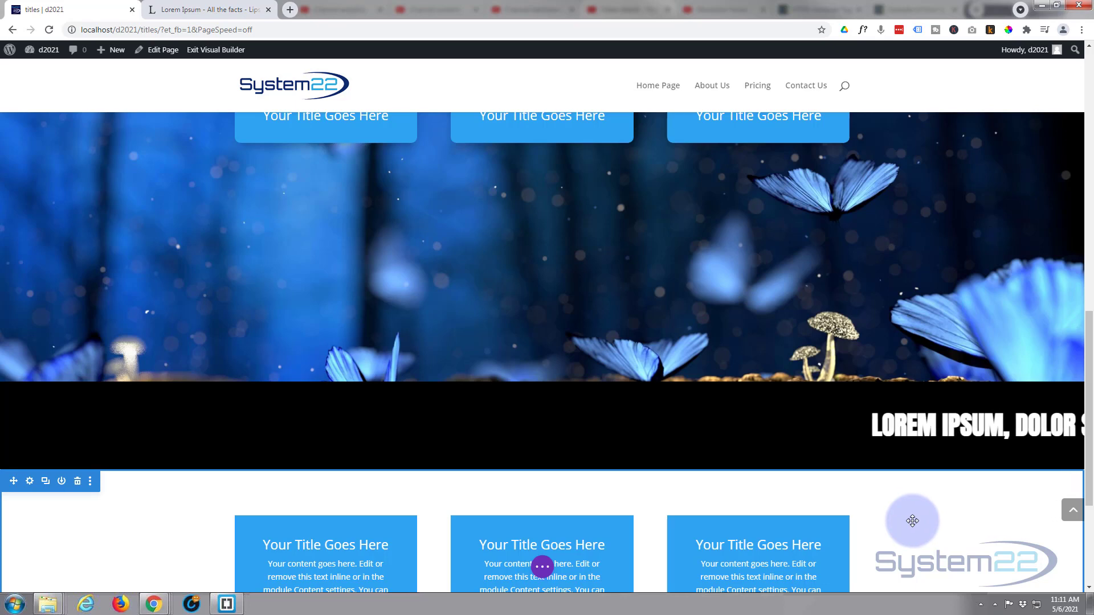
scroll(913, 520, "down", 2)
scroll(912, 519, "down", 2)
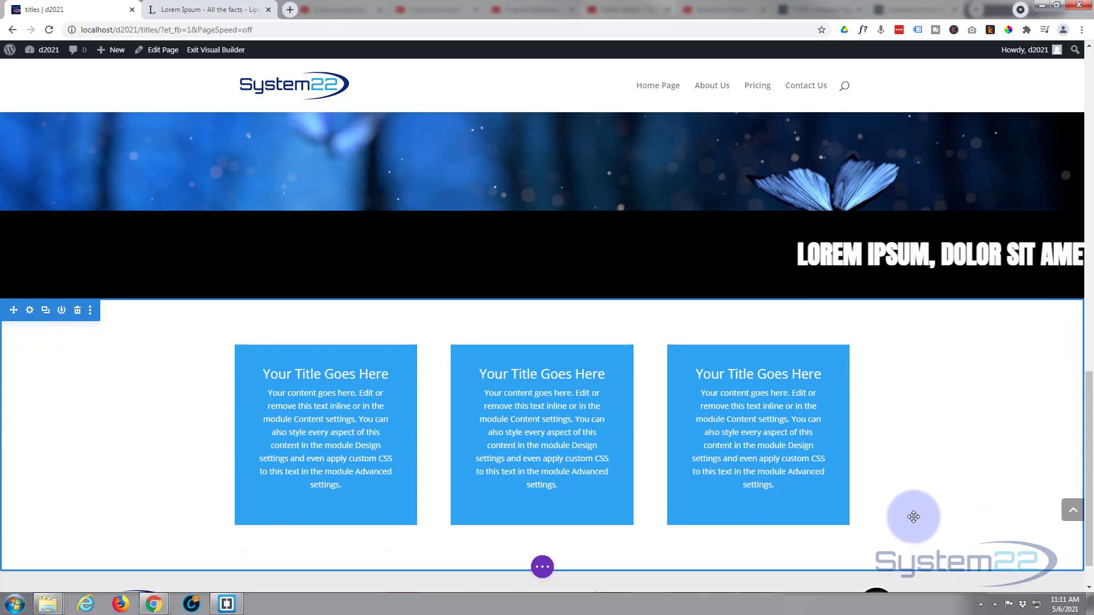